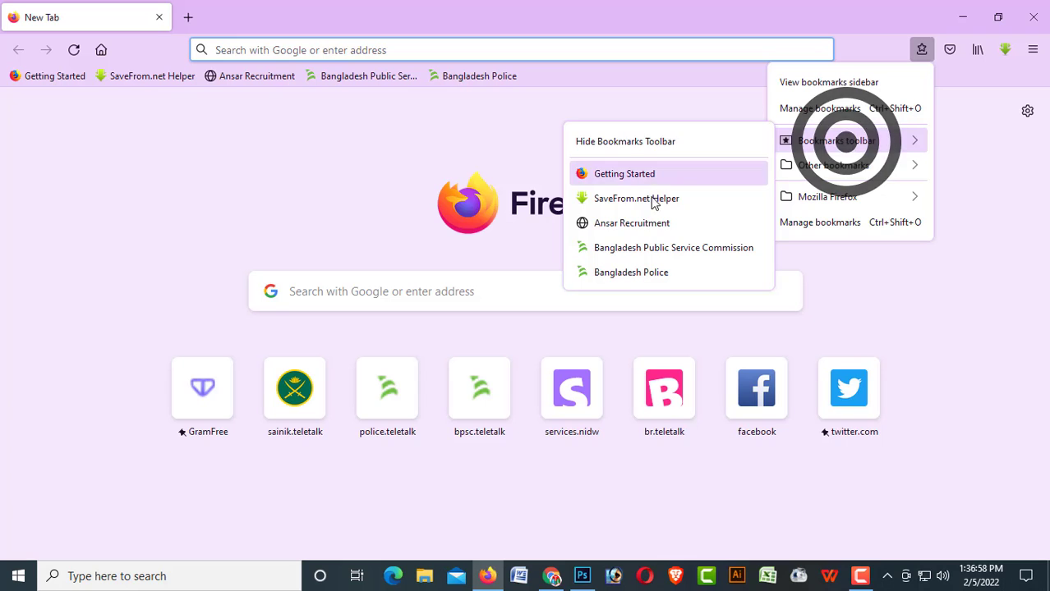
# - From the Bangladesh Police bookmark, open the TRC Application Form and select the Trainee Recruit Constable post
pyautogui.click(643, 271)
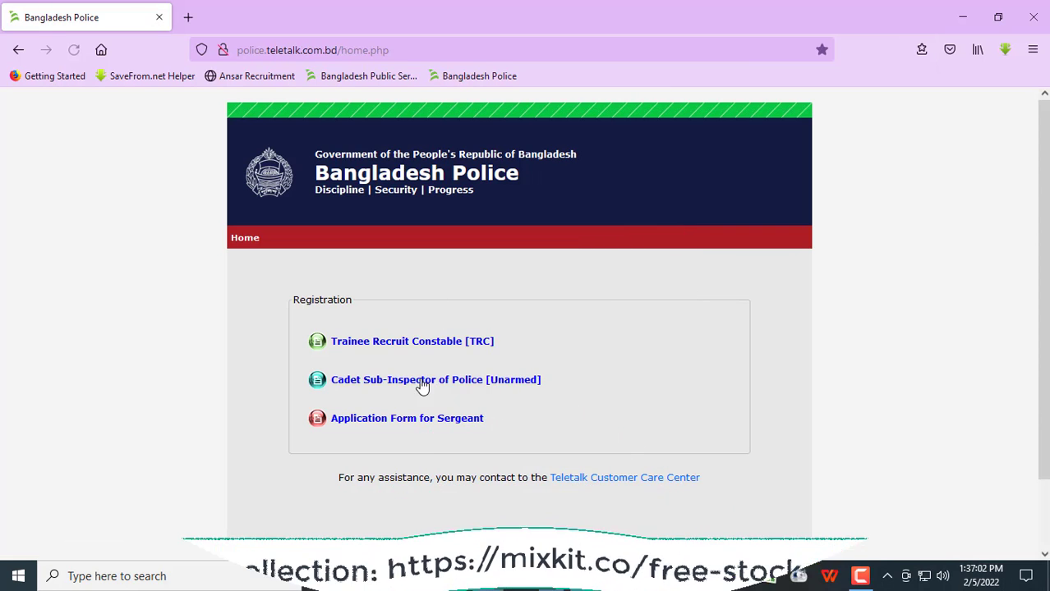
pyautogui.click(415, 342)
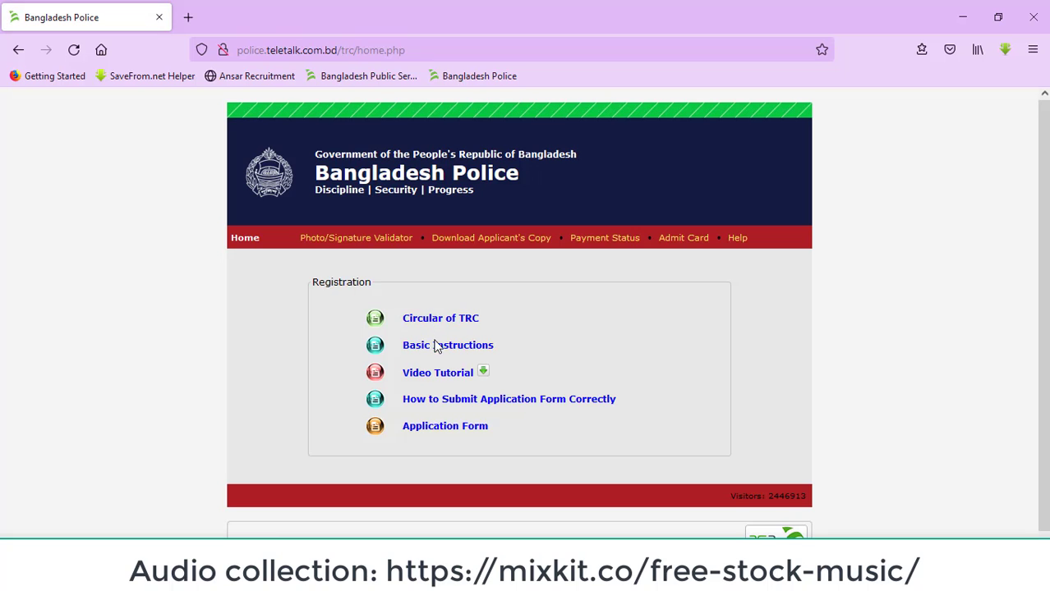
pyautogui.click(447, 427)
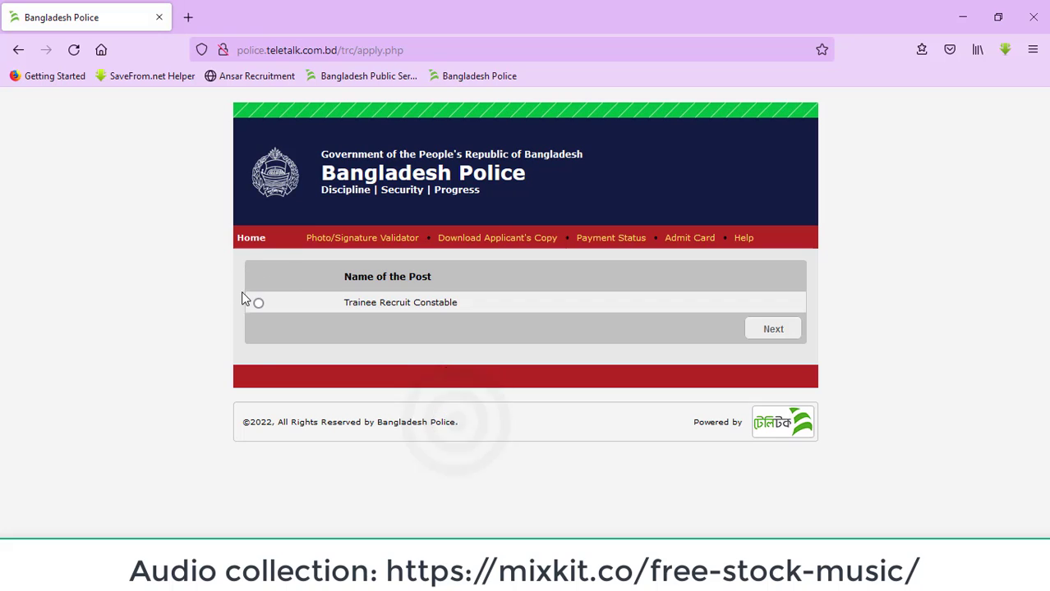
pyautogui.click(258, 303)
pyautogui.click(766, 337)
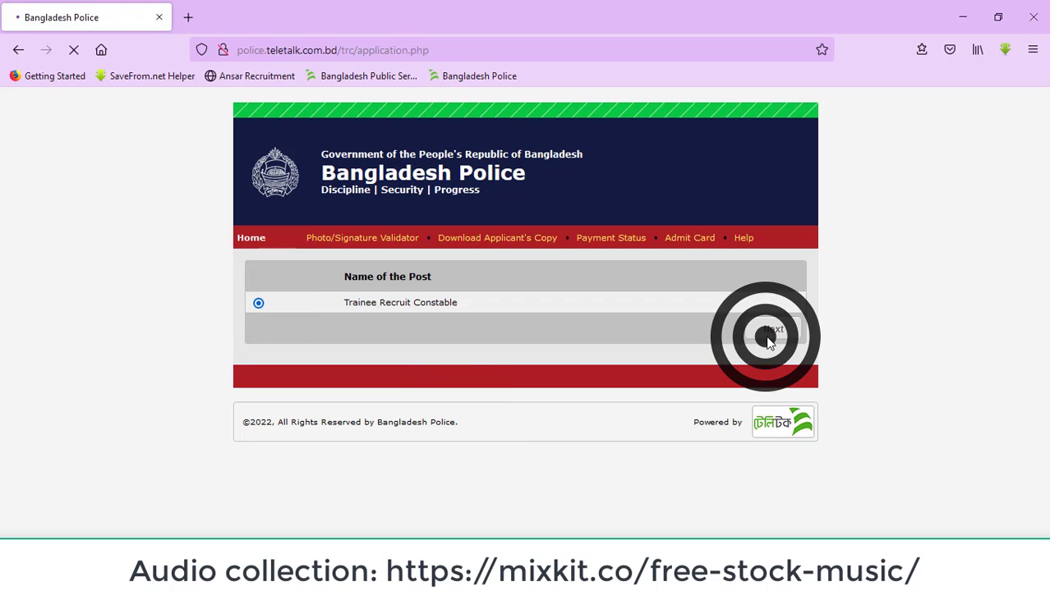
pyautogui.click(424, 293)
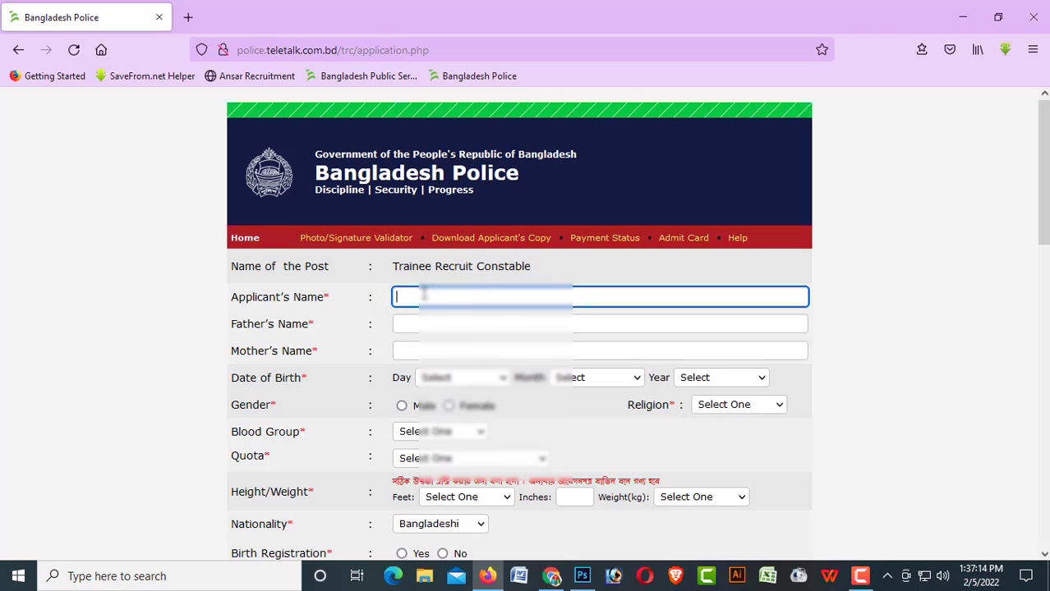
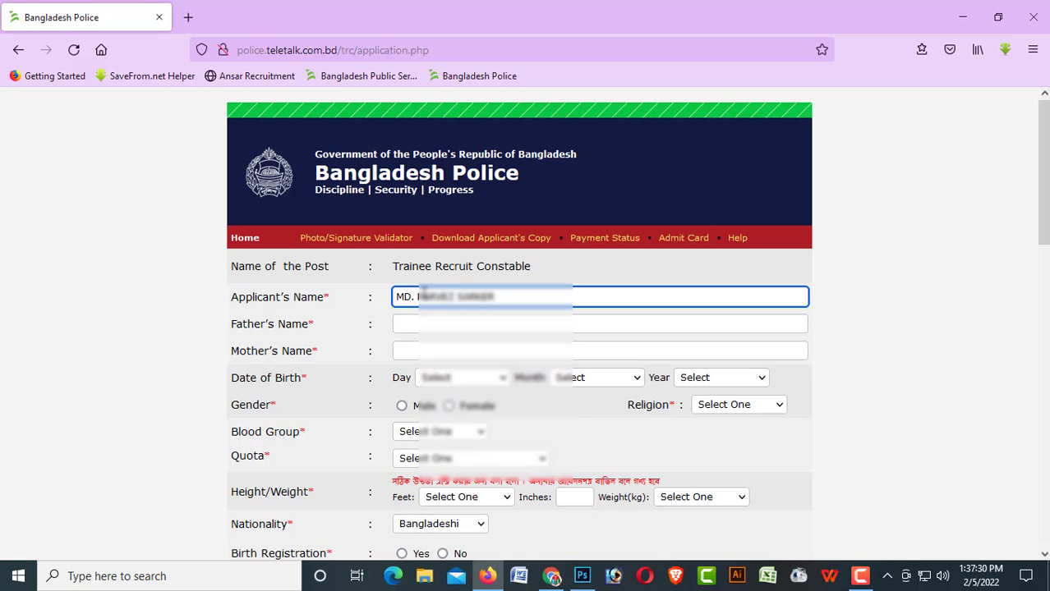
# - Enter the applicant's full name, then the father's and mother's names, in the name fields
pyautogui.press('Tab')
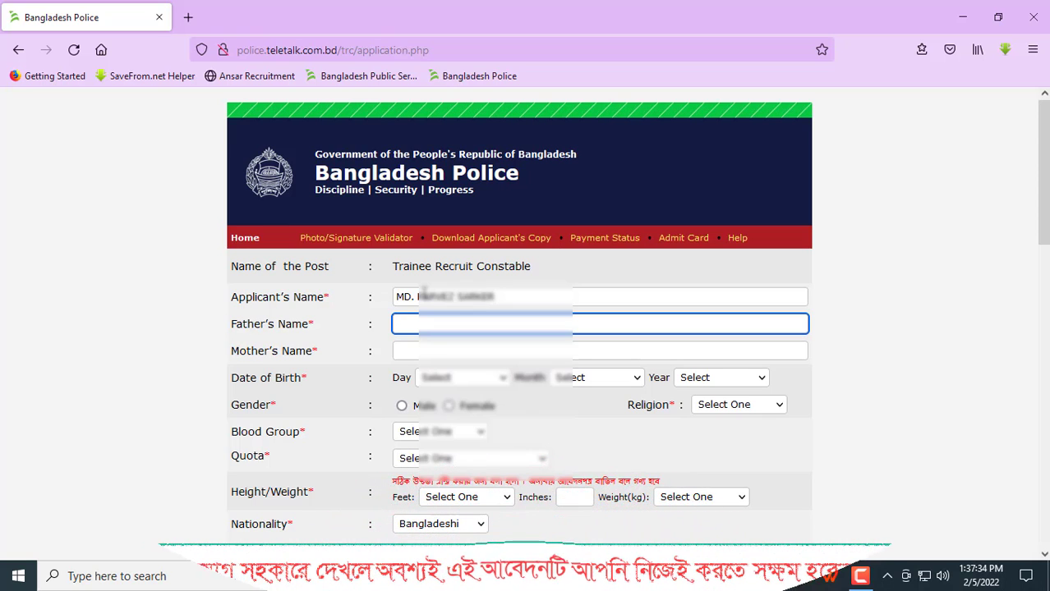
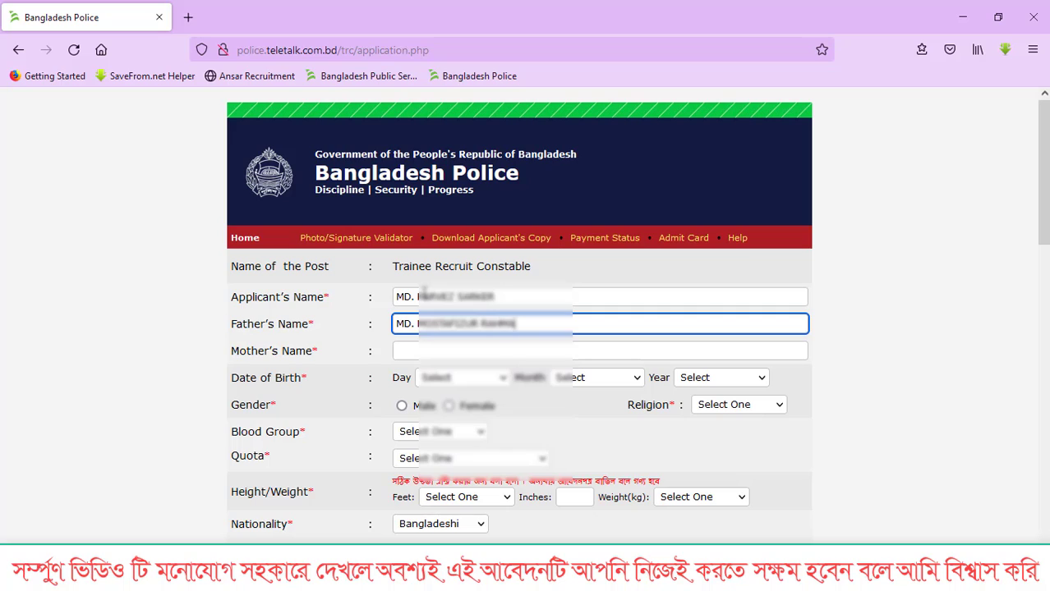
pyautogui.press('Tab')
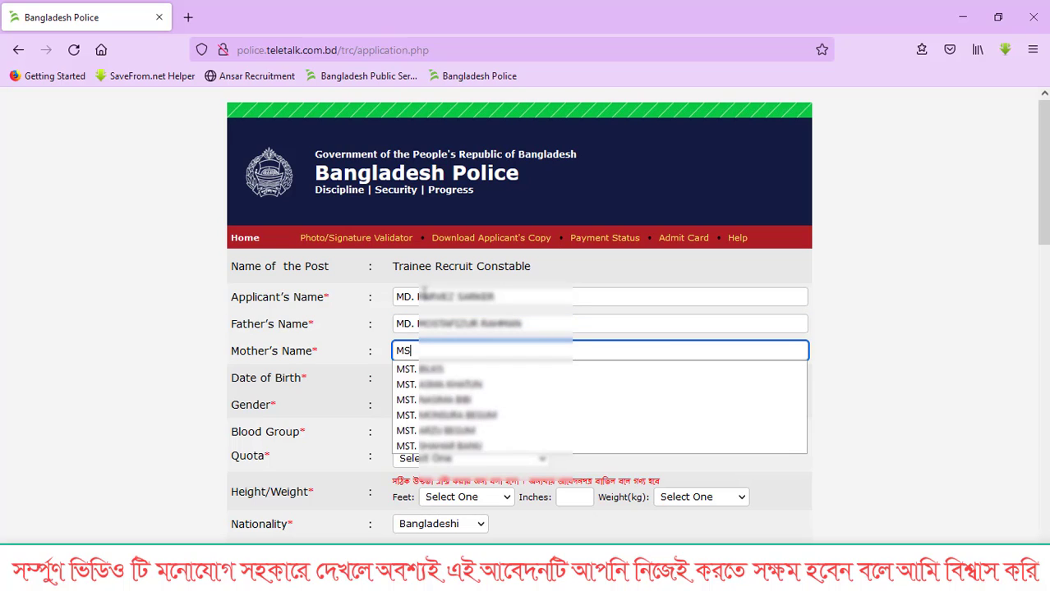
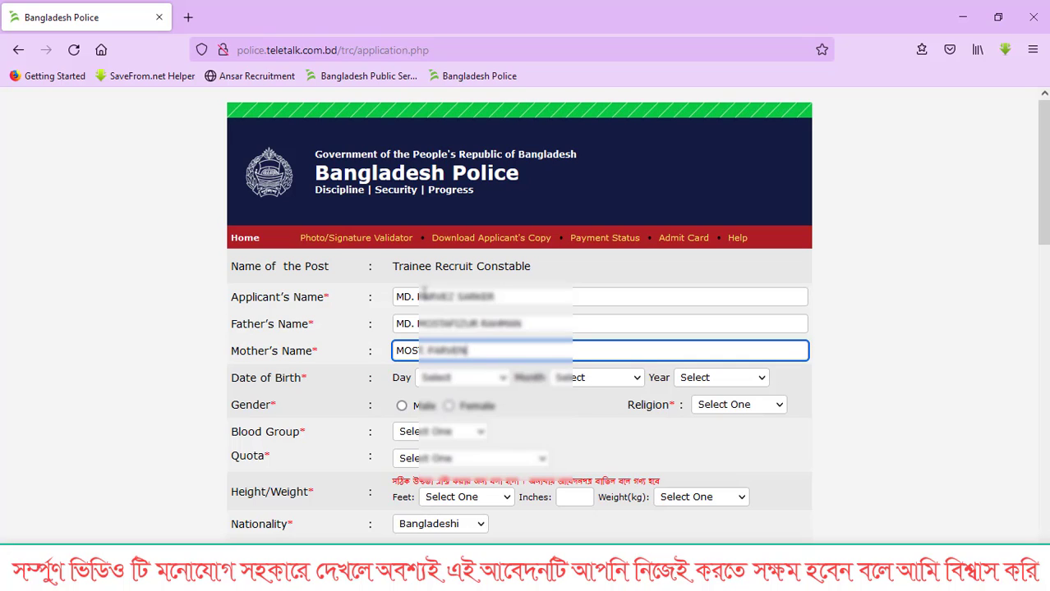
pyautogui.press('Tab')
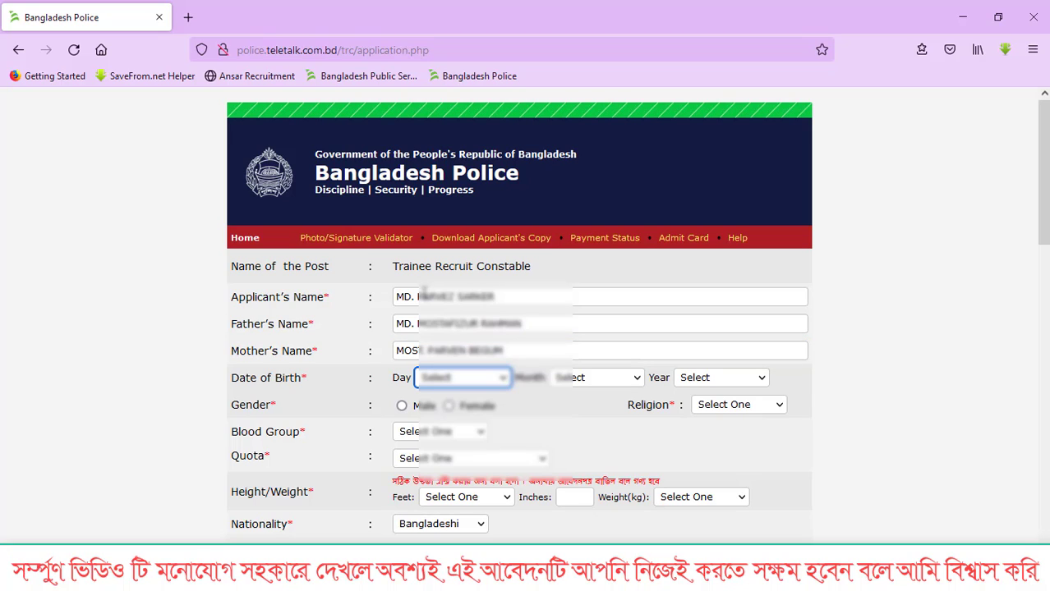
# - Set the date of birth to 01 November 2003
pyautogui.press('Down')
pyautogui.press('Tab')
pyautogui.press('1')
pyautogui.press('1')
pyautogui.press('Tab')
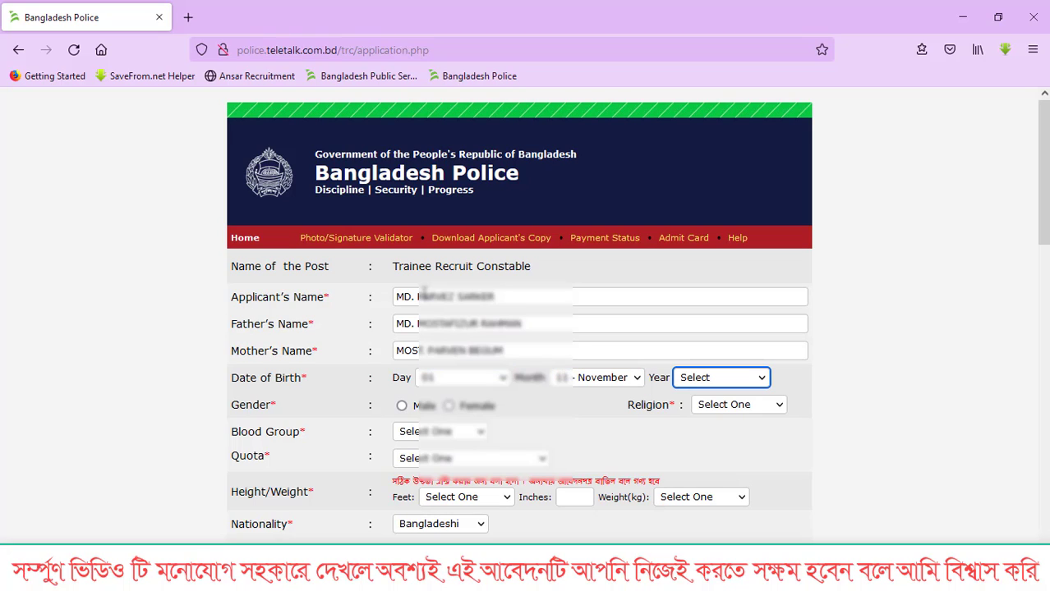
pyautogui.press('2')
pyautogui.press('0')
pyautogui.press('0')
pyautogui.press('3')
pyautogui.press('Tab')
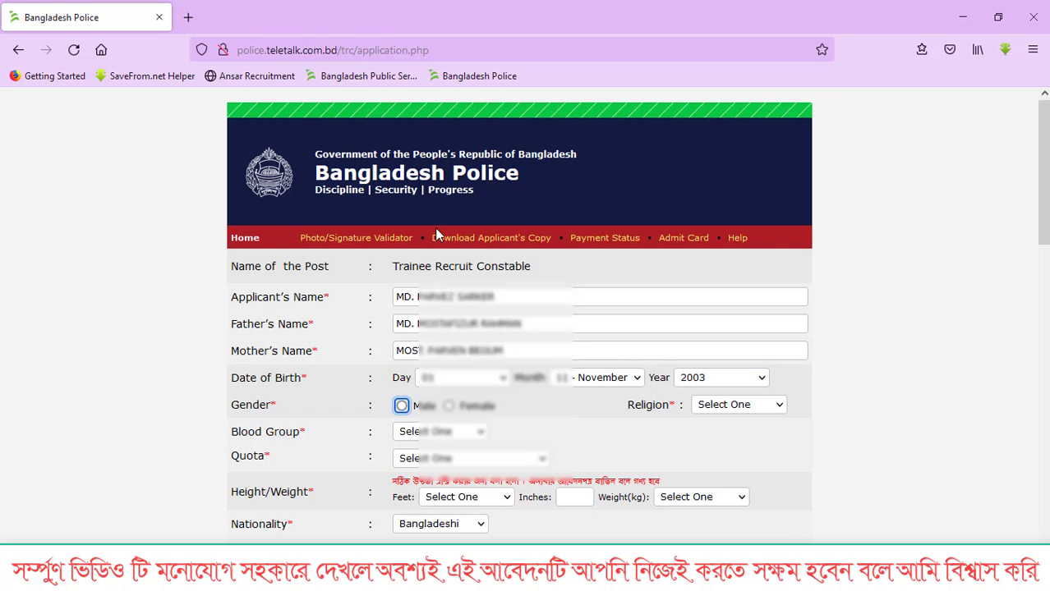
# - Select Male gender, Islam religion, B+ blood group and General quota
pyautogui.click(402, 406)
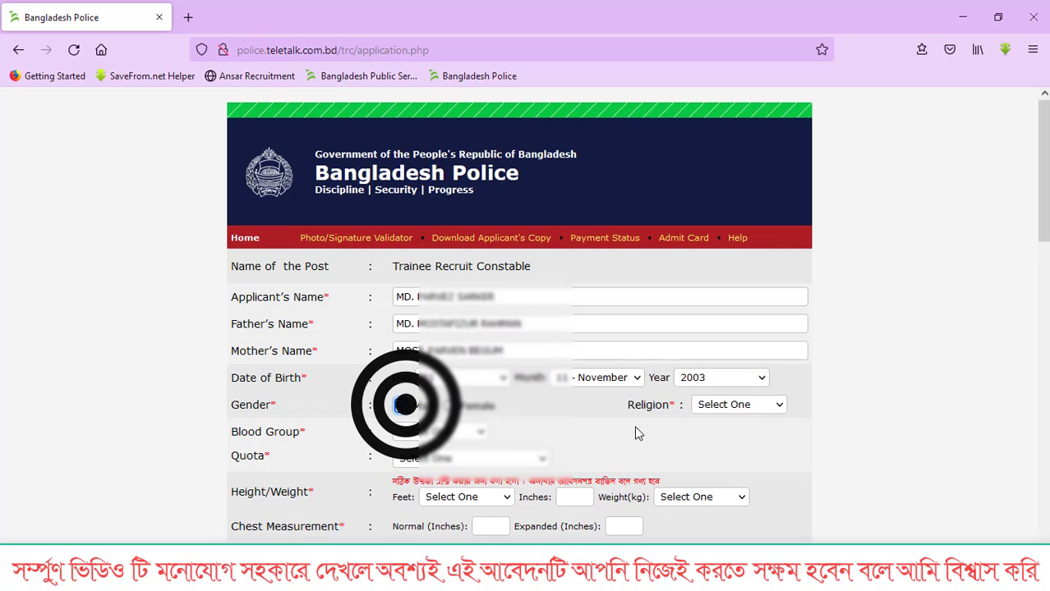
pyautogui.click(720, 405)
pyautogui.click(720, 444)
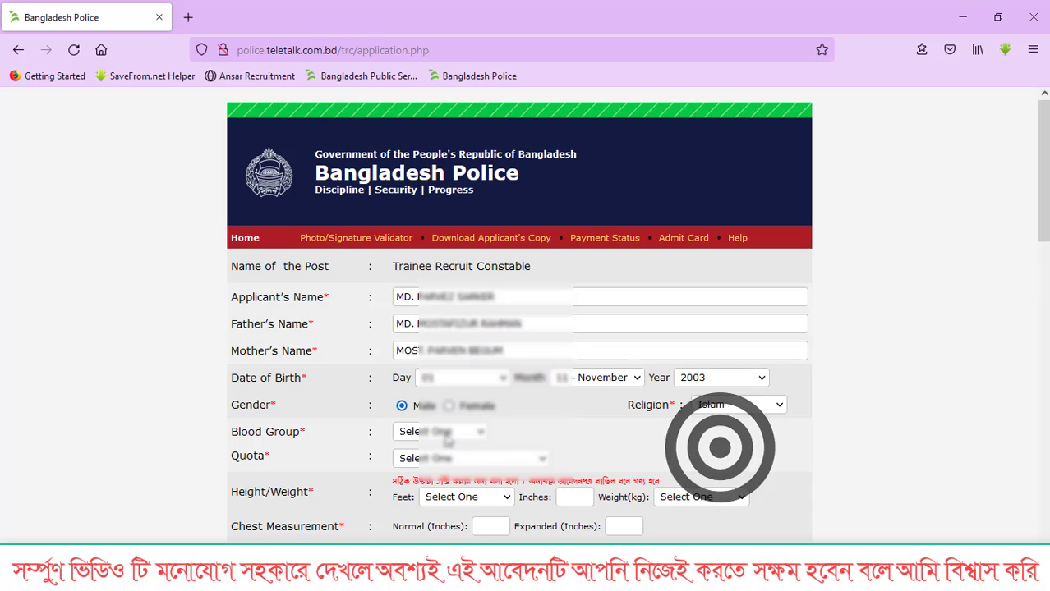
pyautogui.click(440, 432)
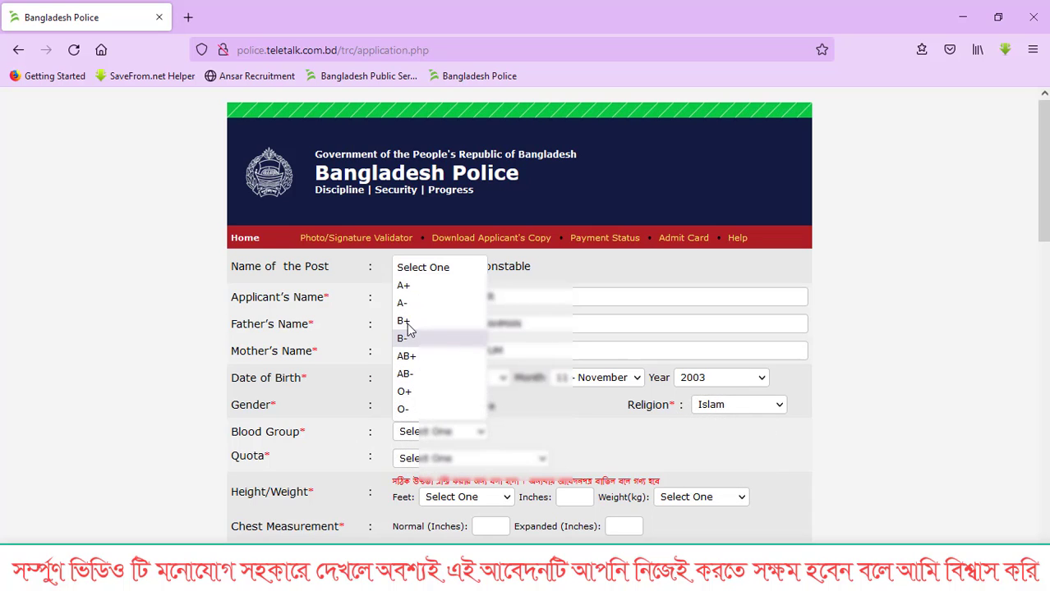
pyautogui.click(408, 320)
pyautogui.click(491, 459)
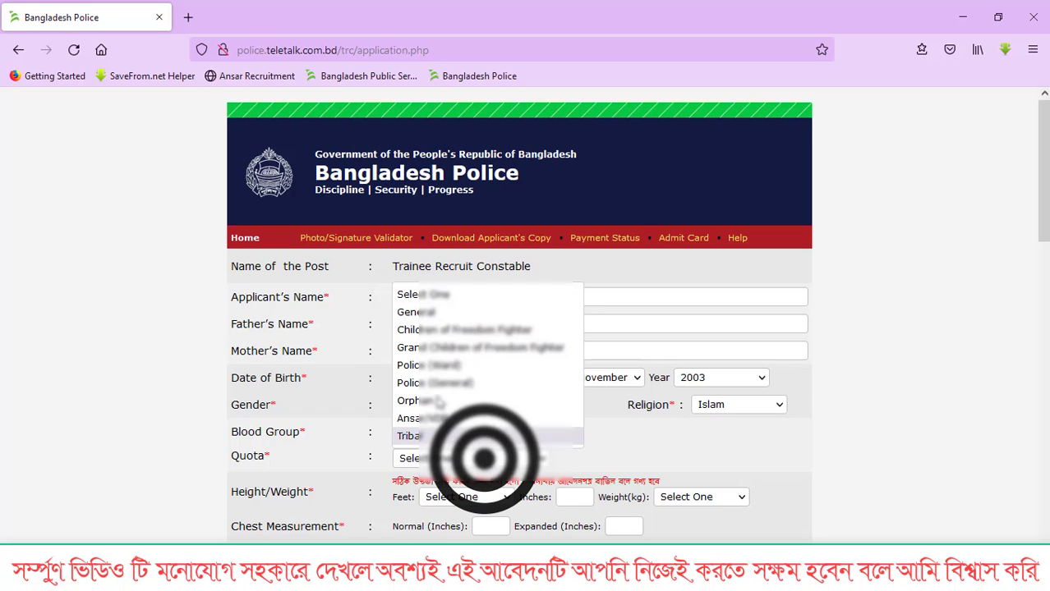
pyautogui.click(414, 316)
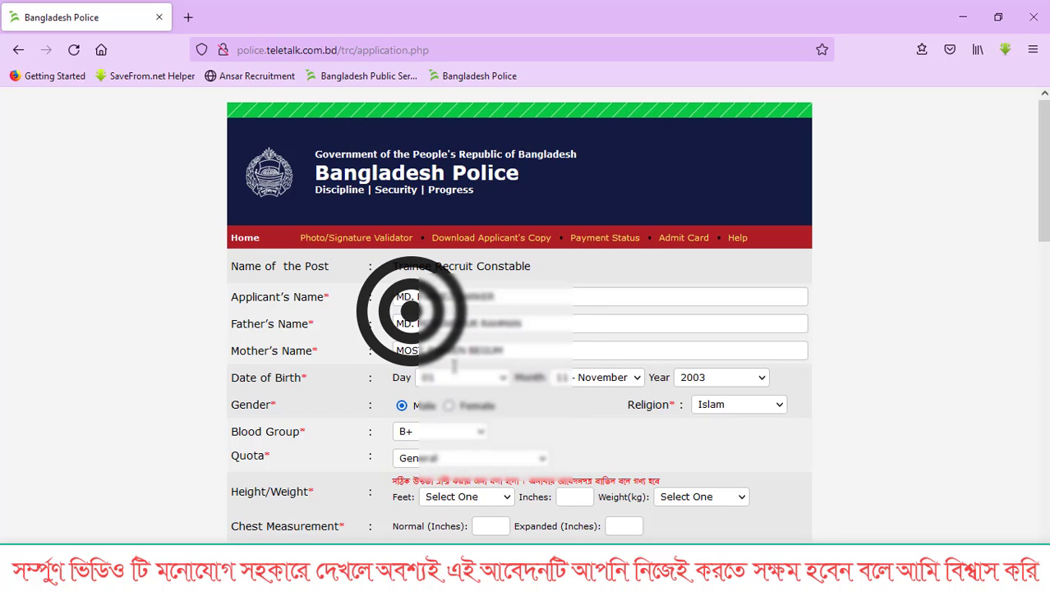
# - Set the height to 5 feet 9 inches, correcting the inches from 8
pyautogui.click(475, 499)
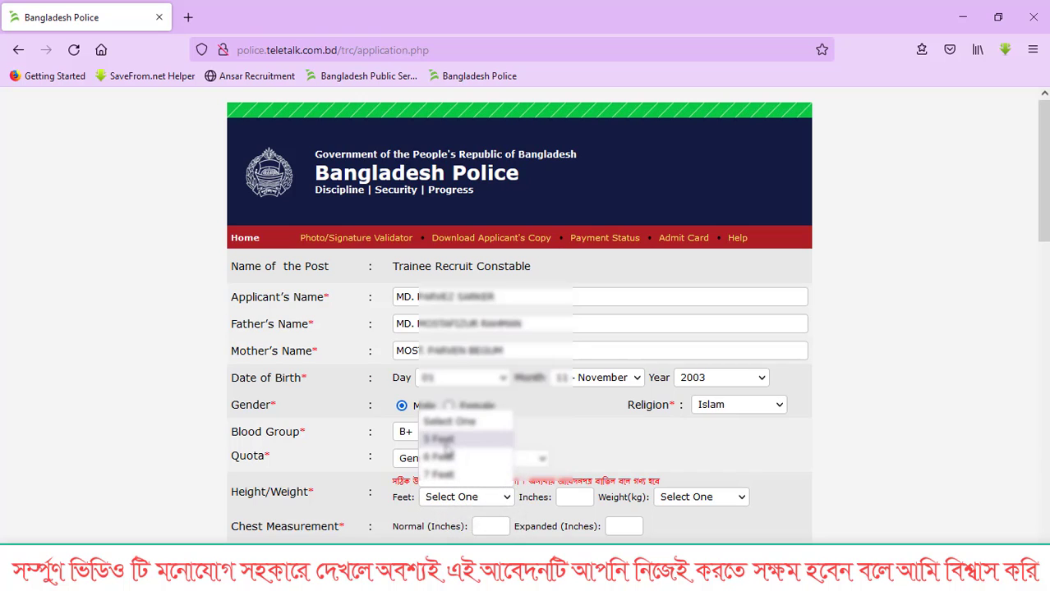
pyautogui.click(446, 440)
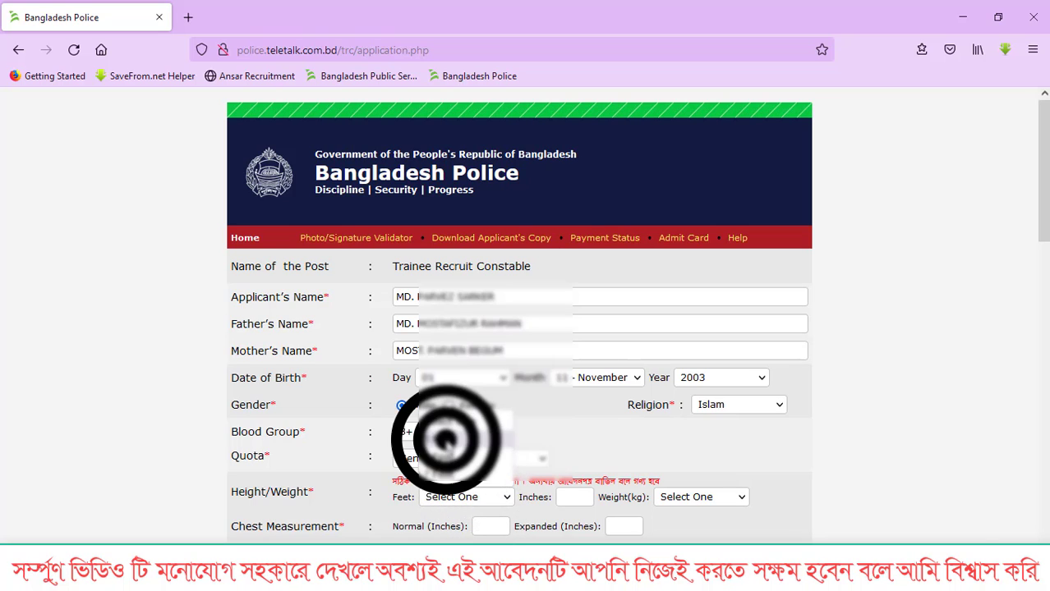
pyautogui.click(571, 496)
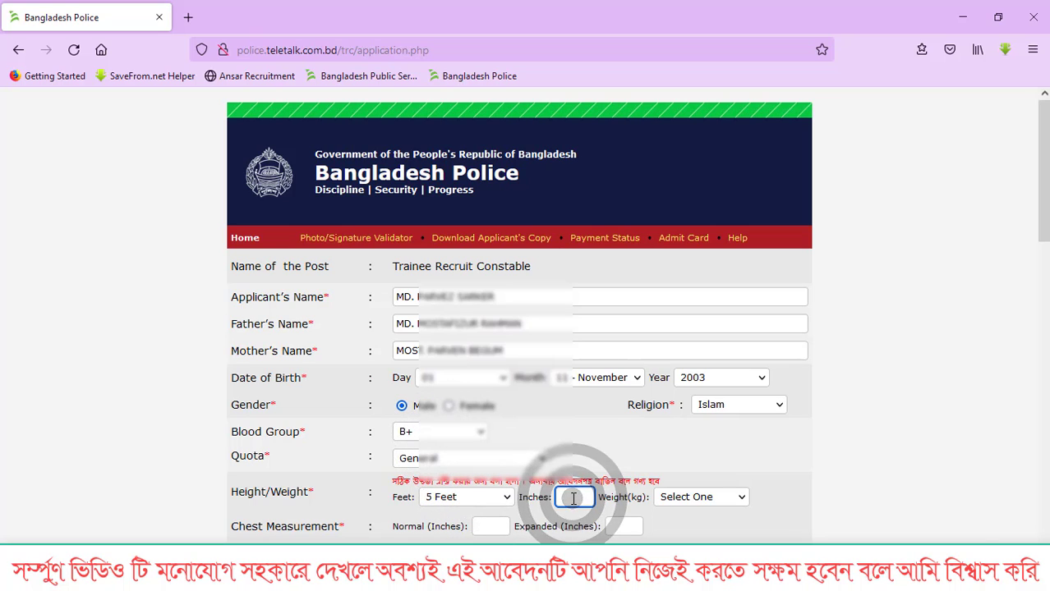
pyautogui.write('8')
pyautogui.click(696, 497)
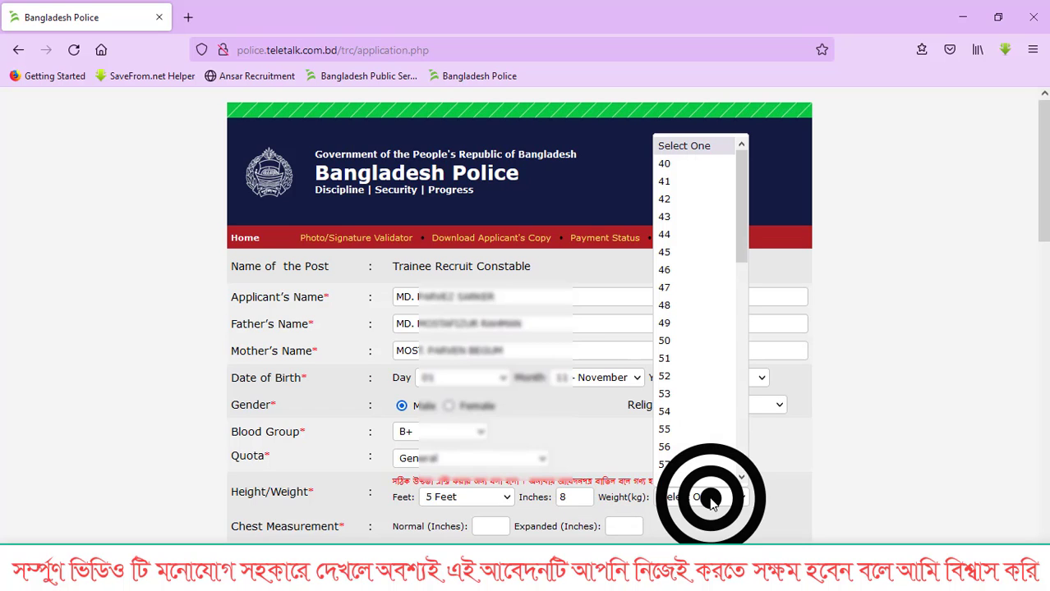
pyautogui.click(567, 496)
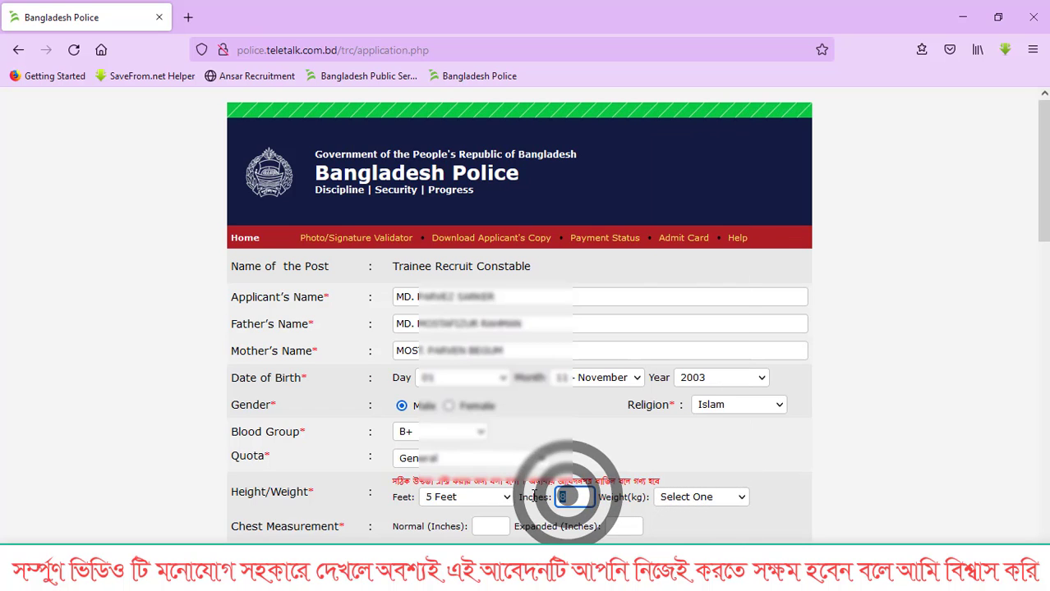
pyautogui.press('BackSpace')
pyautogui.write('9')
# - Select 63 kg weight and enter chest measurements of 34 normal and 36 expanded inches
pyautogui.click(695, 497)
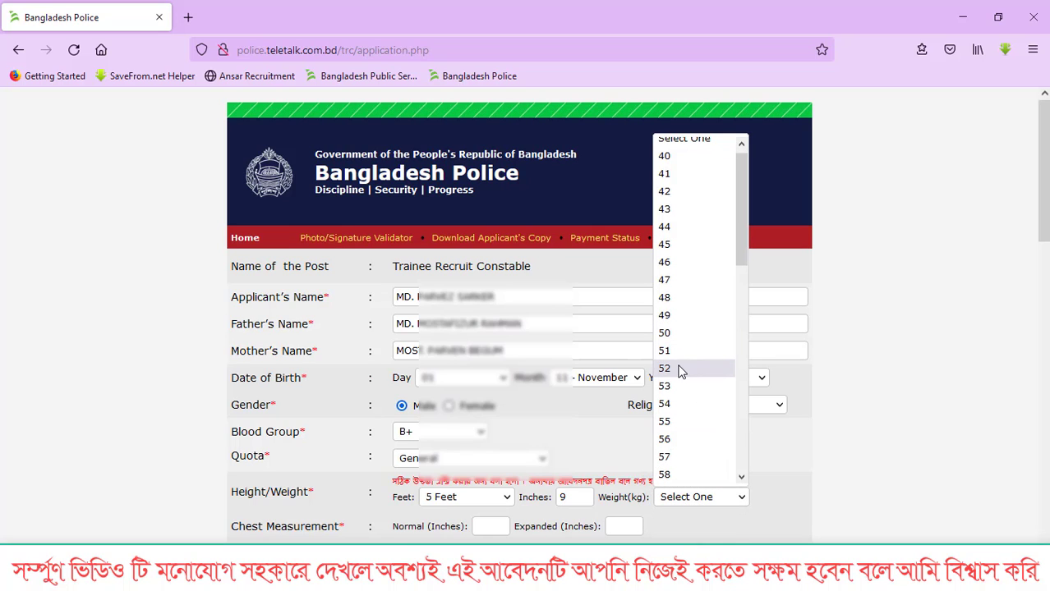
pyautogui.scroll(-2, 681, 371)
pyautogui.click(670, 458)
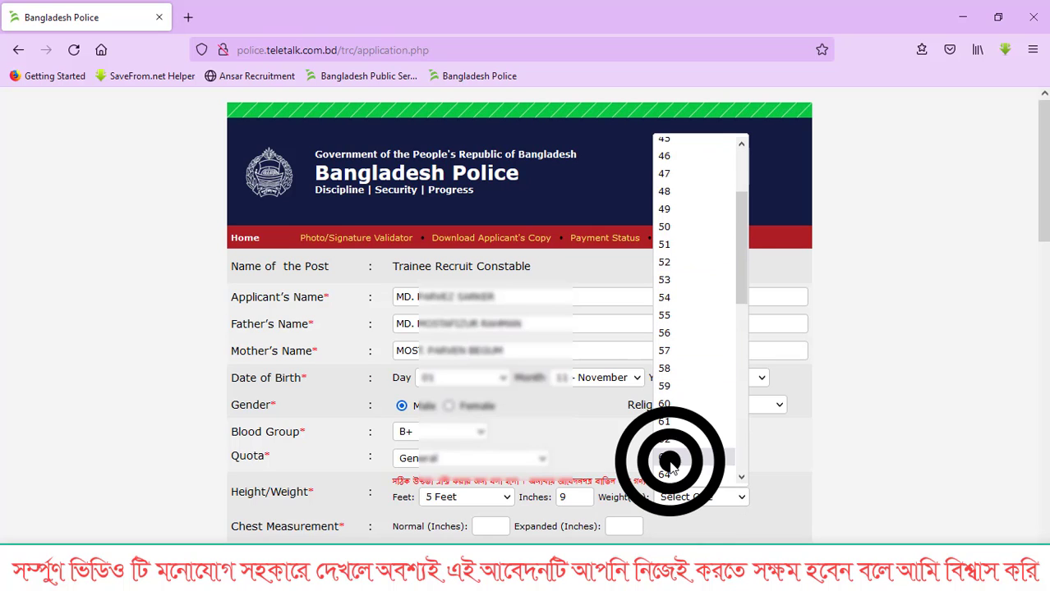
pyautogui.click(498, 526)
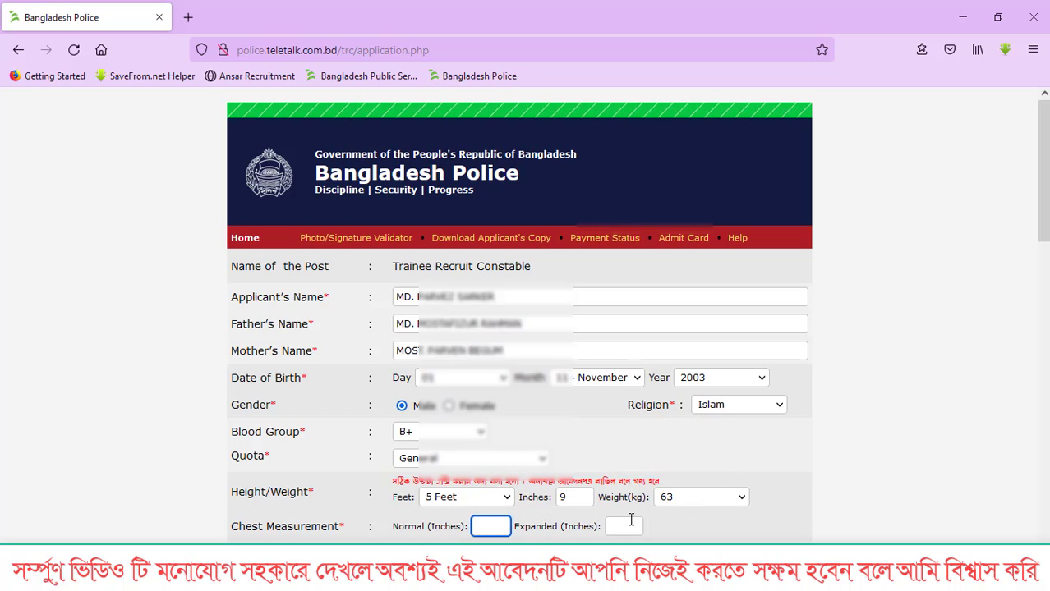
pyautogui.write('34')
pyautogui.click(631, 520)
pyautogui.write('36')
pyautogui.press('Escape')
pyautogui.click(769, 457)
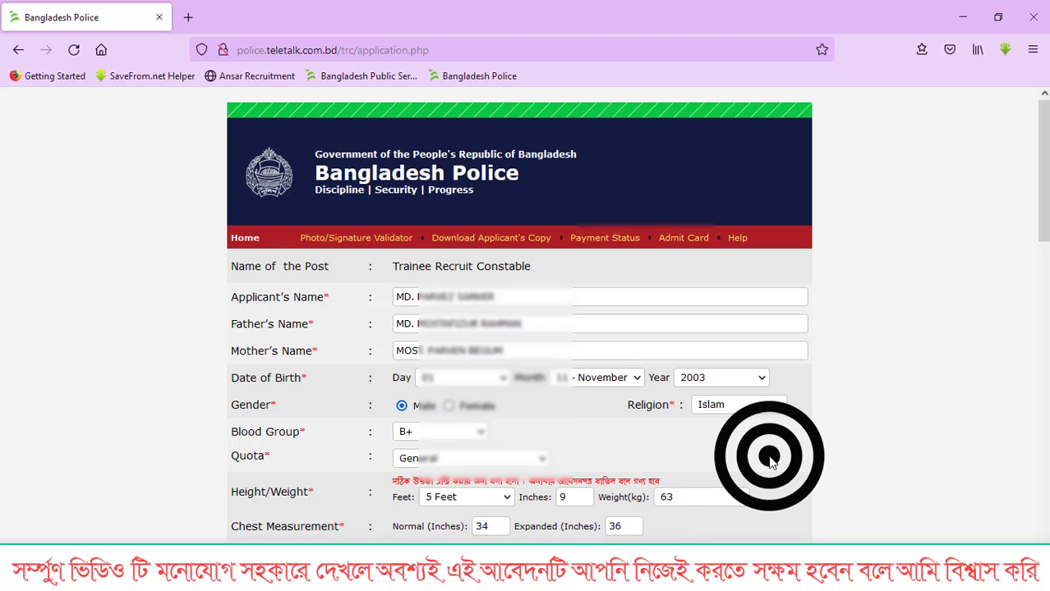
# - Answer Yes to birth registration and type the birth registration number
pyautogui.scroll(-5, 771, 459)
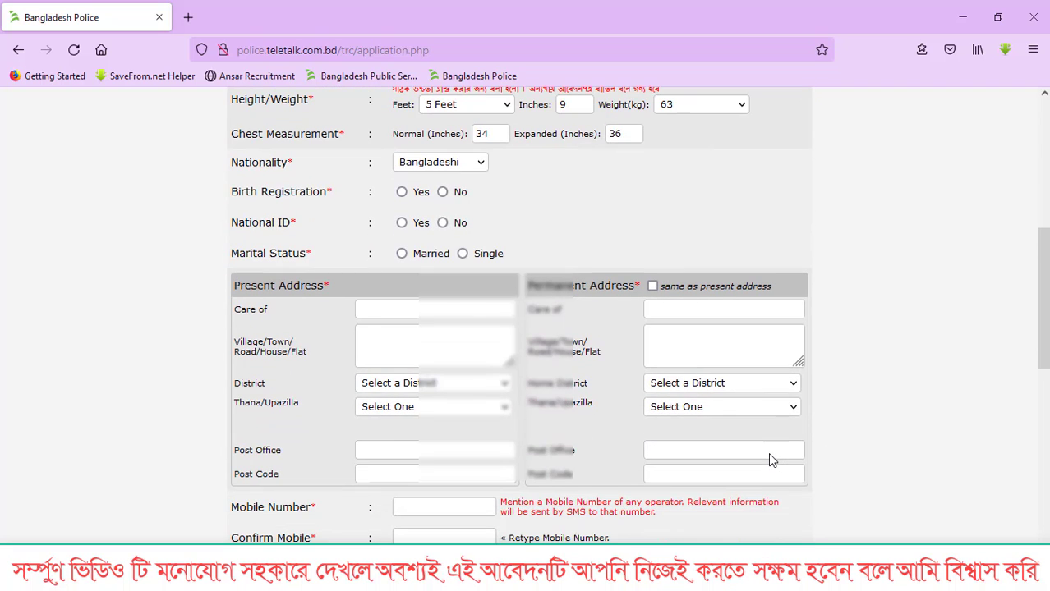
pyautogui.click(443, 193)
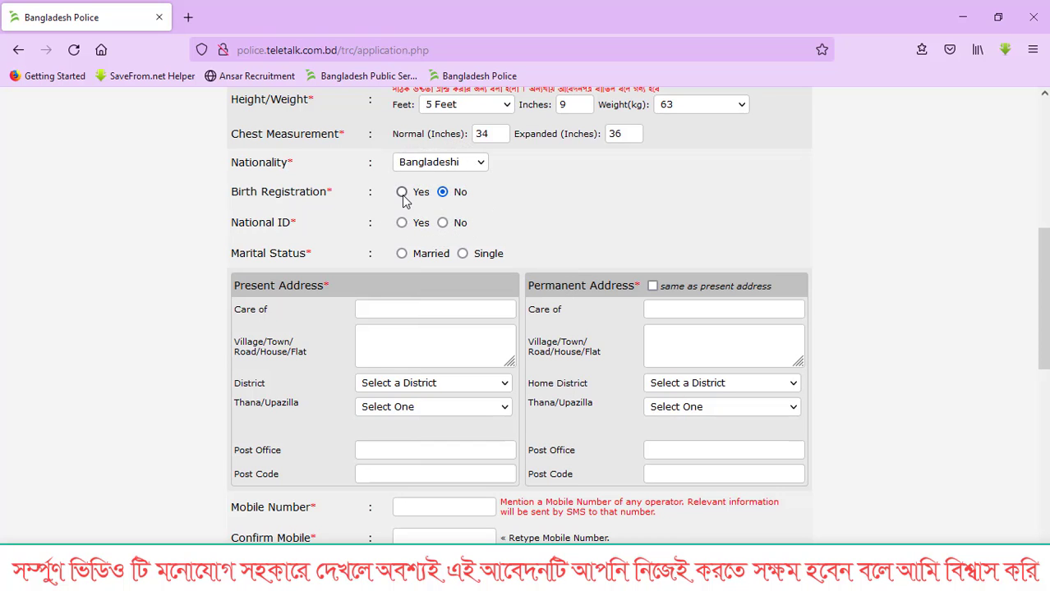
pyautogui.click(402, 194)
pyautogui.click(593, 194)
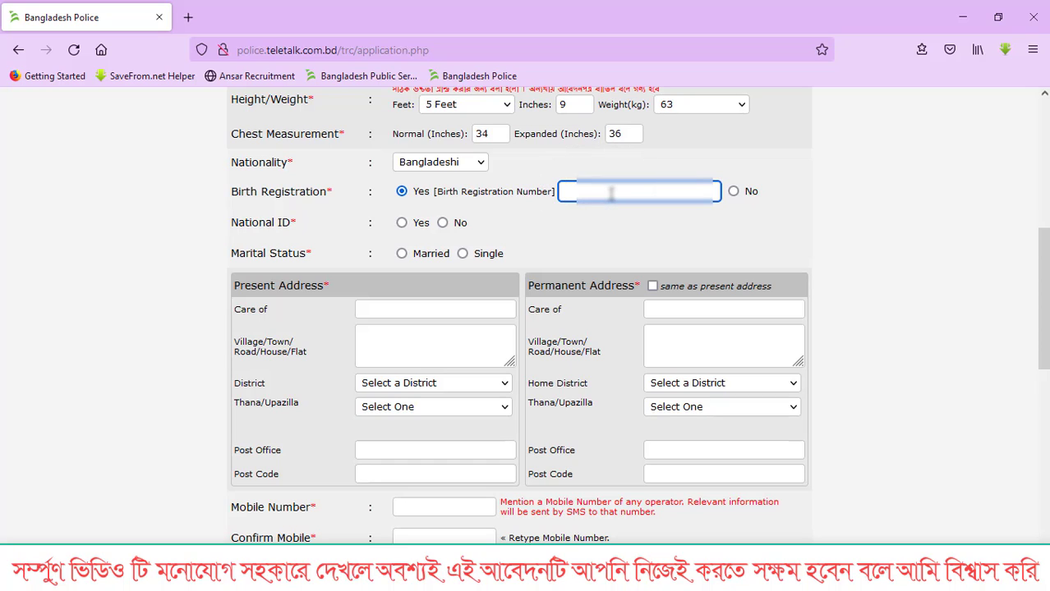
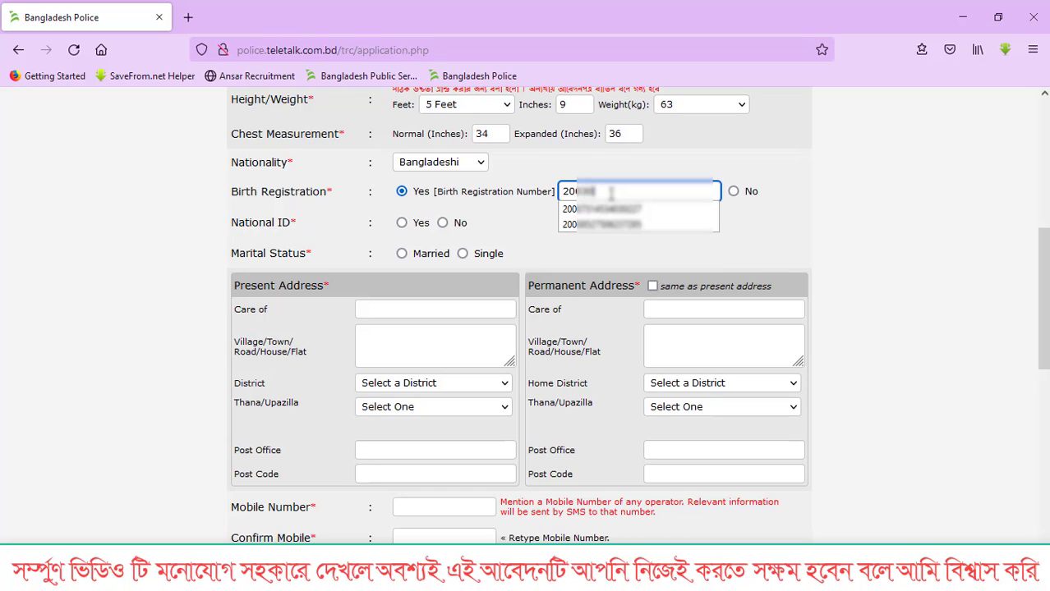
pyautogui.press('Escape')
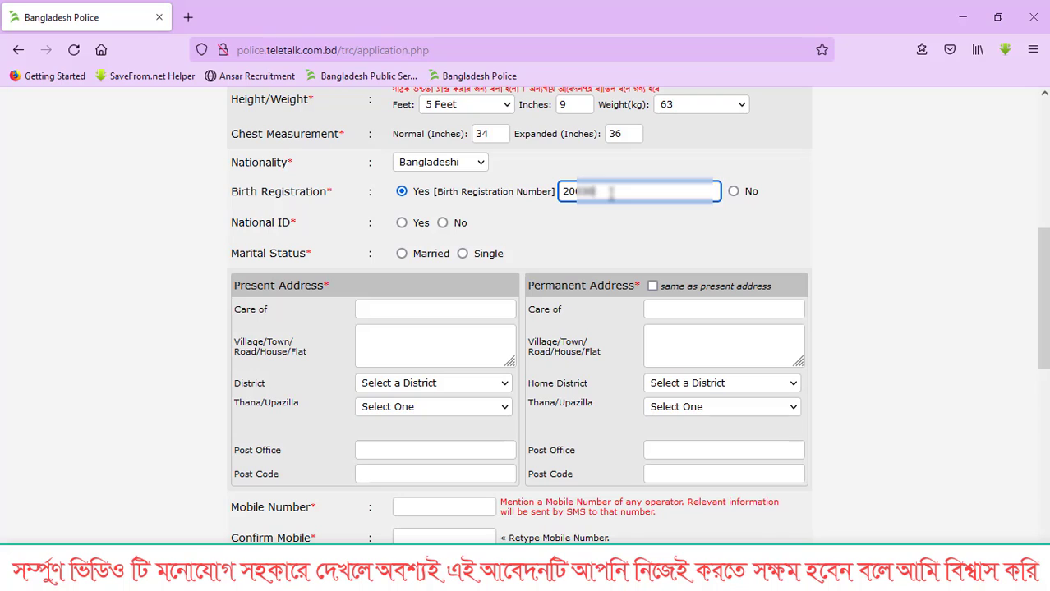
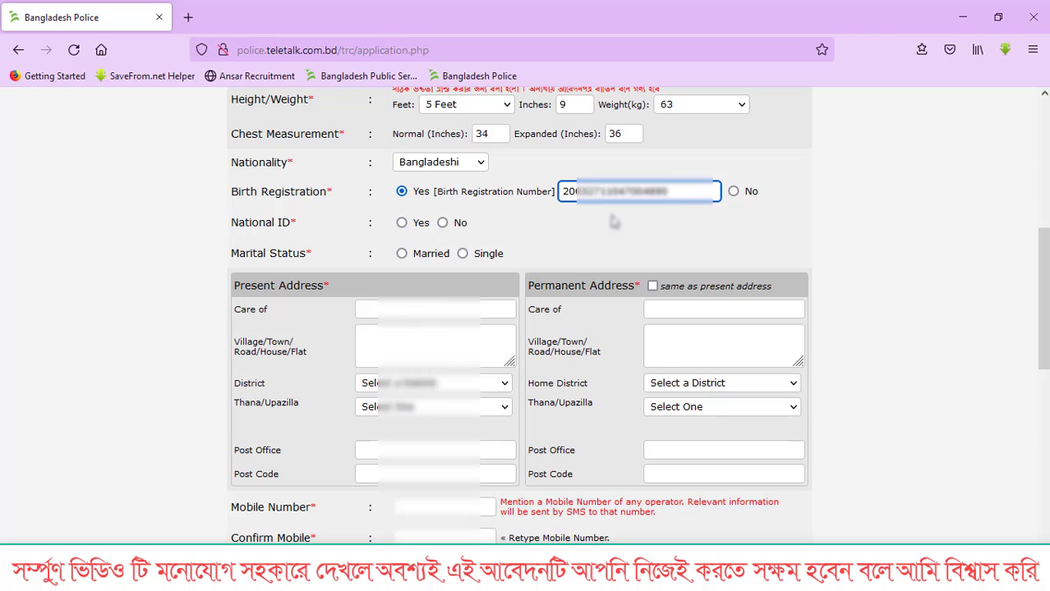
# - Check the entered birth registration number by clicking along its digits
pyautogui.click(575, 194)
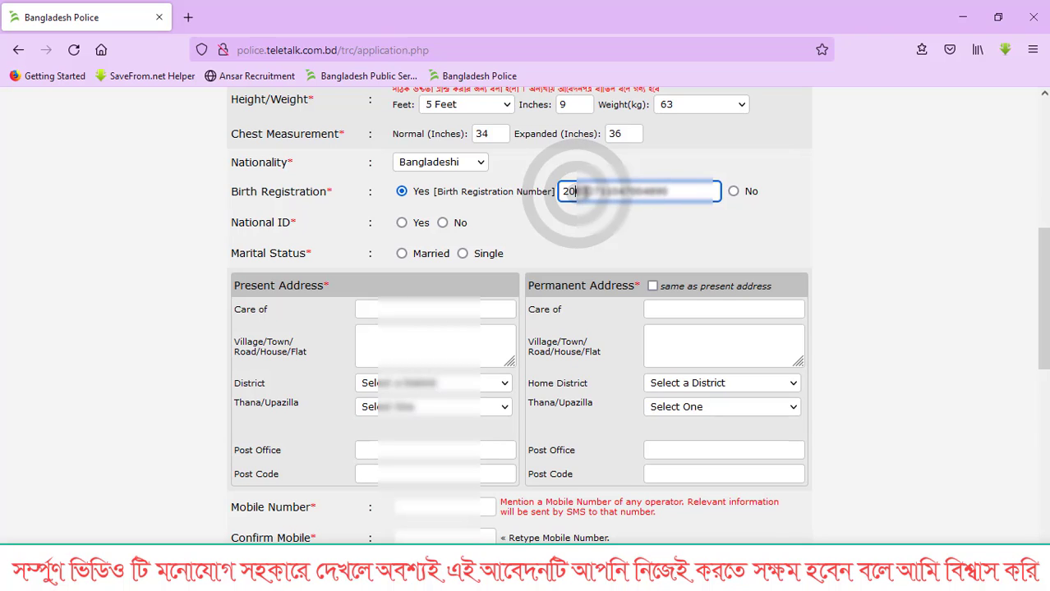
pyautogui.click(590, 193)
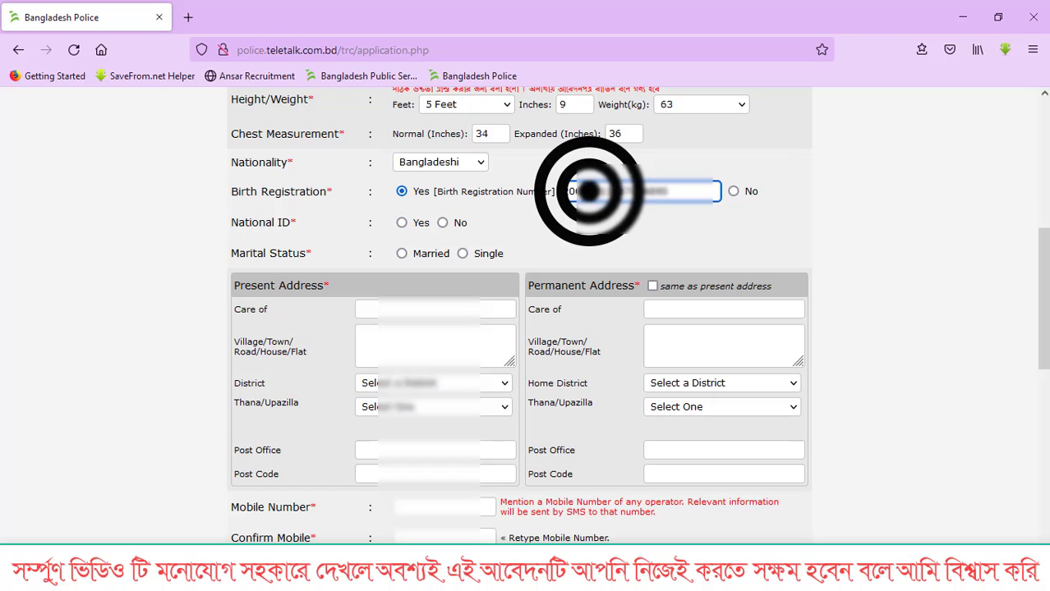
pyautogui.click(601, 188)
pyautogui.click(613, 190)
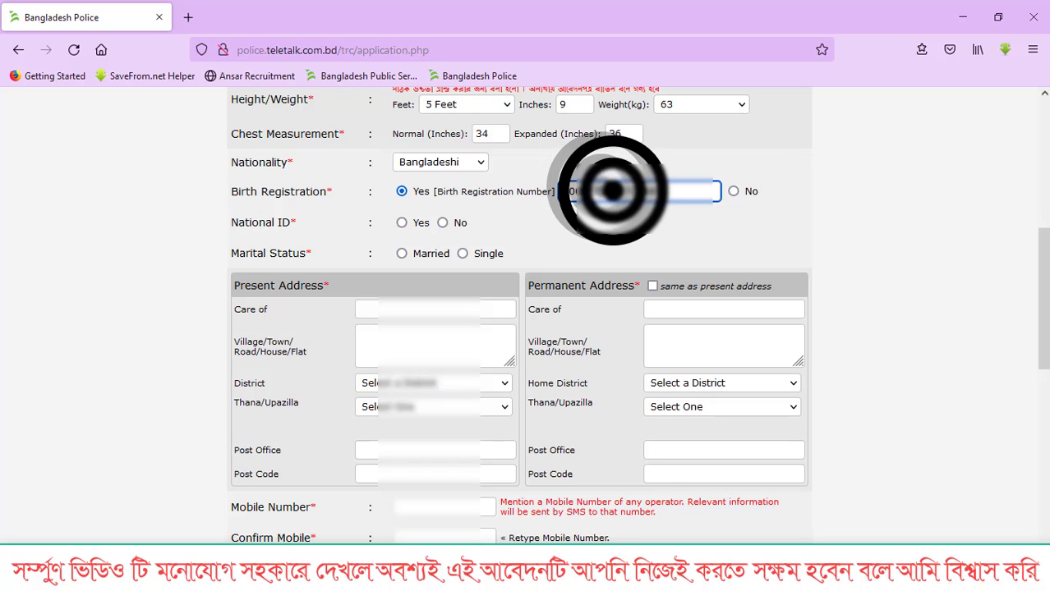
pyautogui.click(619, 192)
pyautogui.click(637, 192)
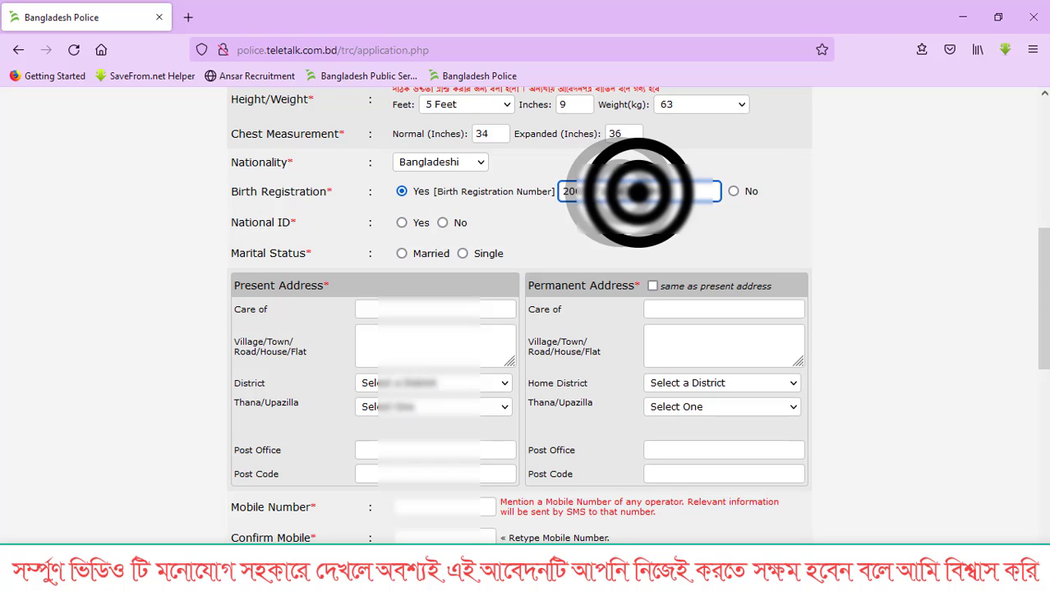
pyautogui.click(648, 193)
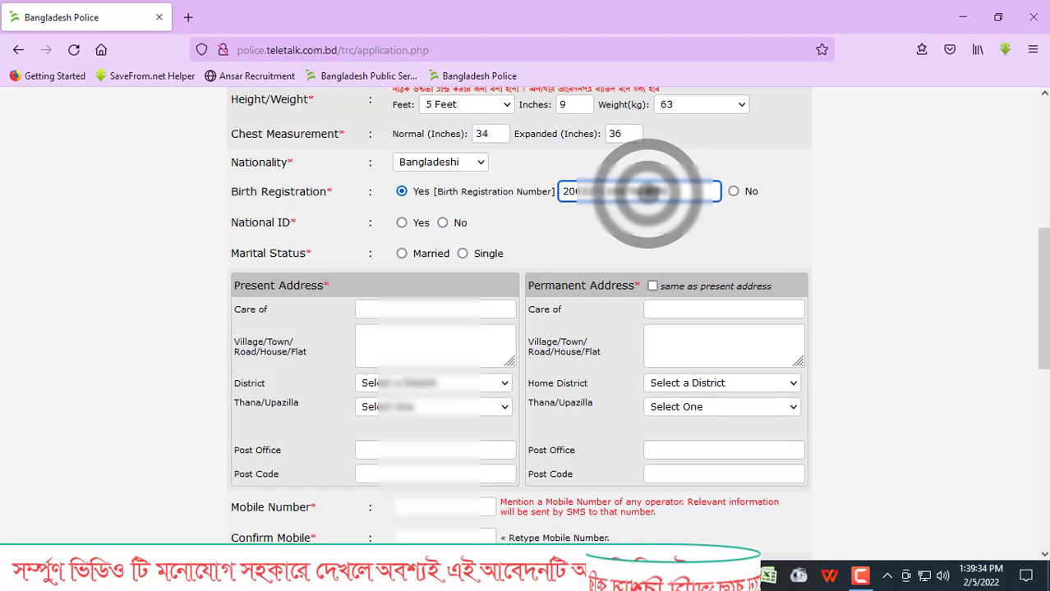
# - Answer No to national ID, choose Single marital status, and enter the care-of name and village line
pyautogui.click(441, 224)
pyautogui.click(462, 254)
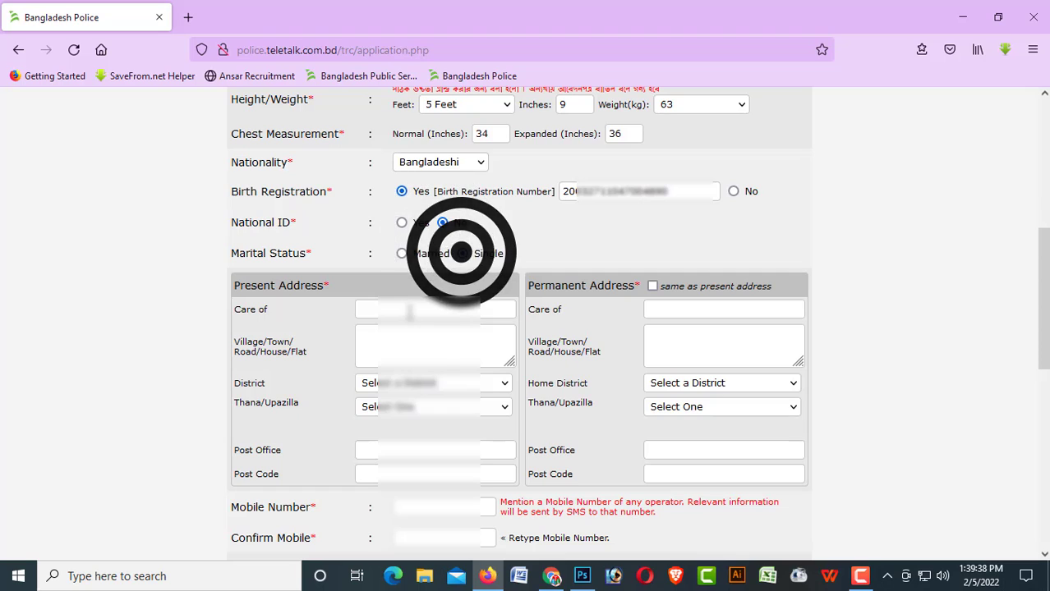
pyautogui.click(408, 310)
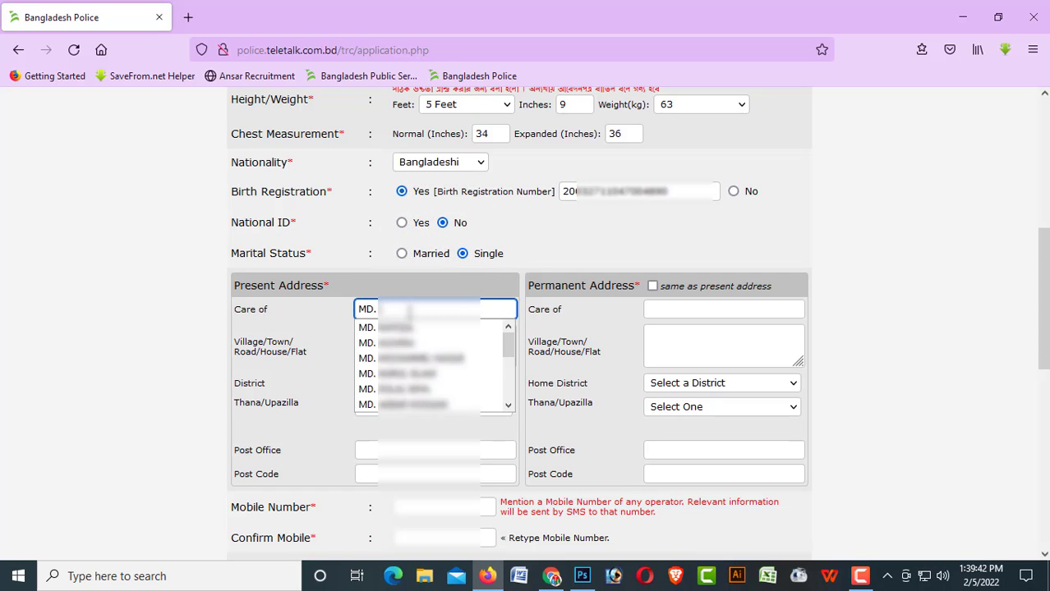
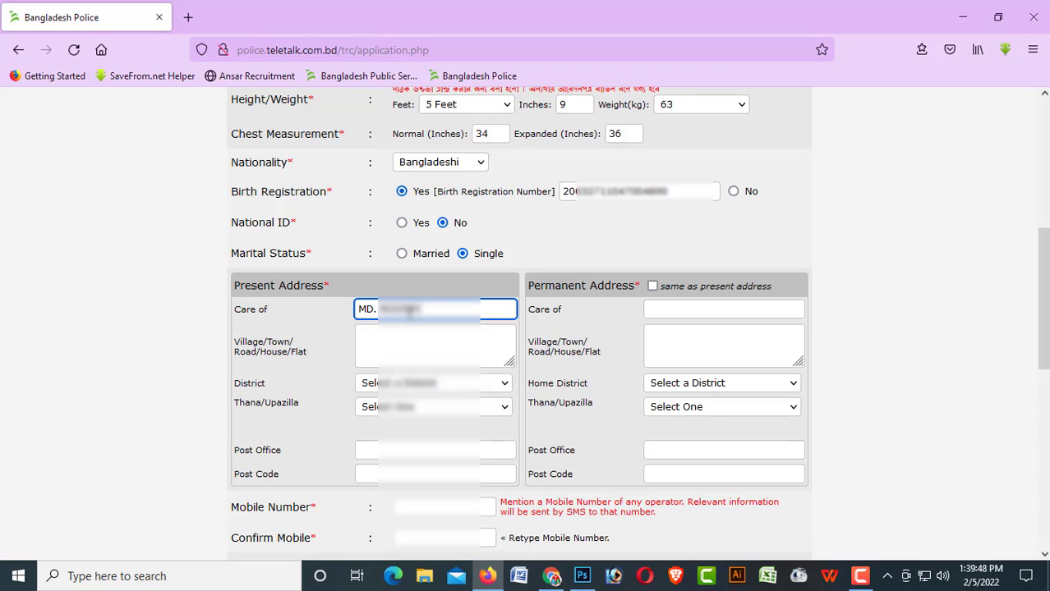
pyautogui.press('Tab')
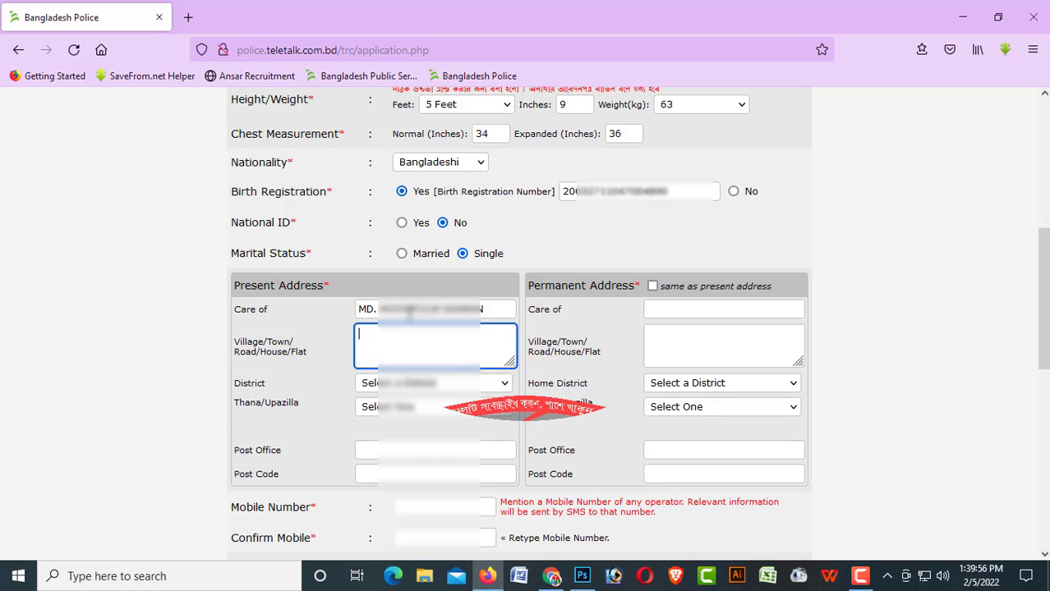
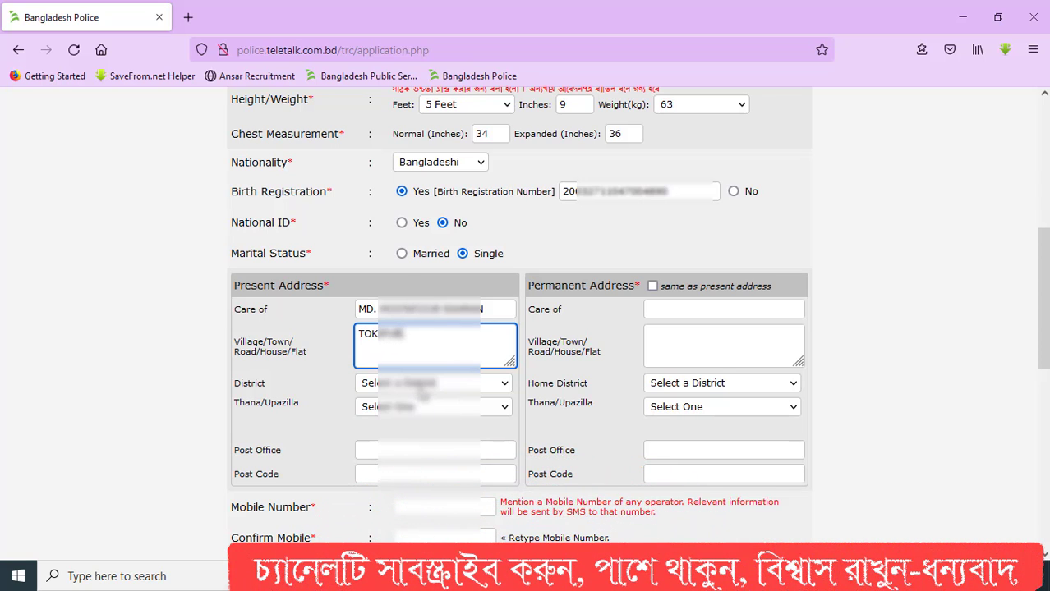
# - Choose Dinajpur district and Birampur thana/upazilla for the present address
pyautogui.click(424, 386)
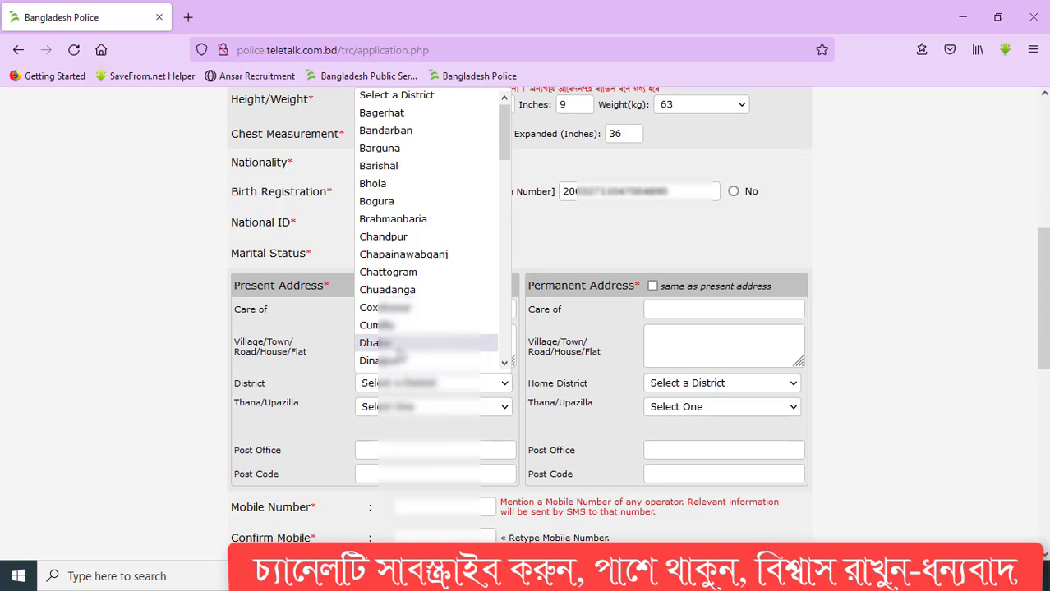
pyautogui.click(393, 361)
pyautogui.click(375, 405)
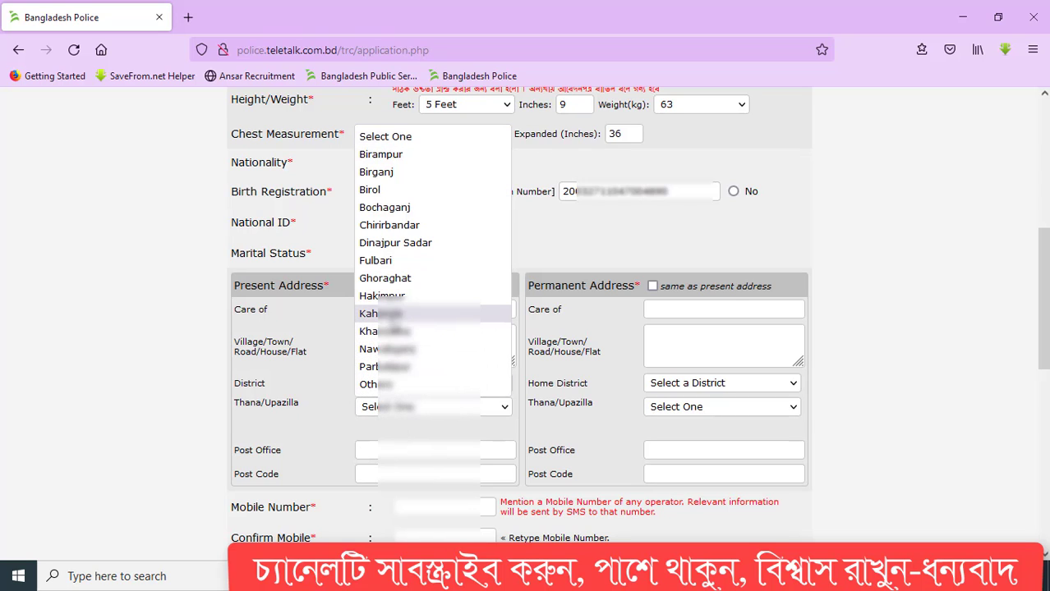
pyautogui.click(388, 158)
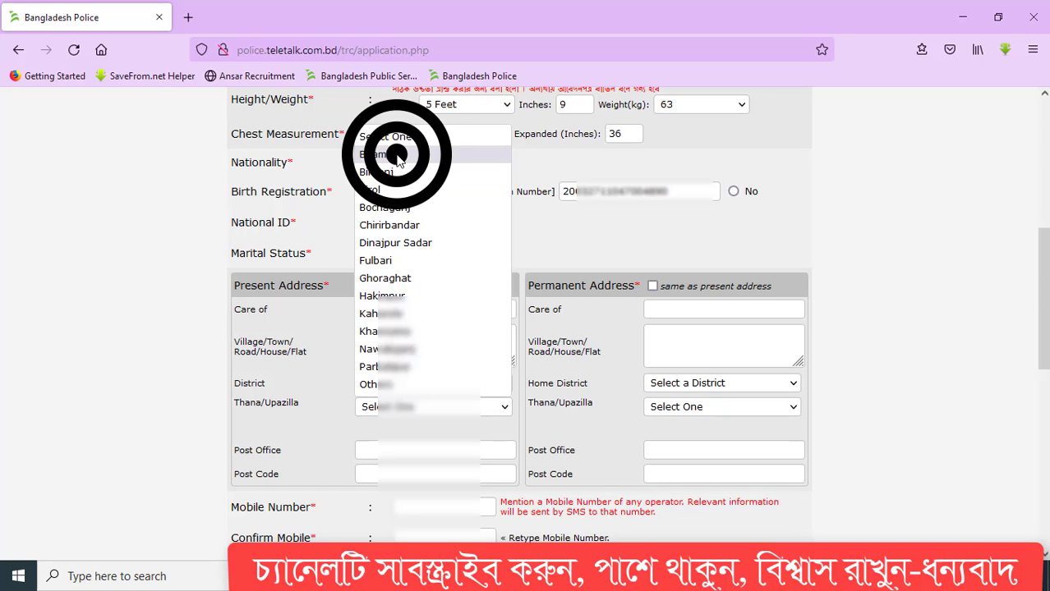
pyautogui.click(390, 451)
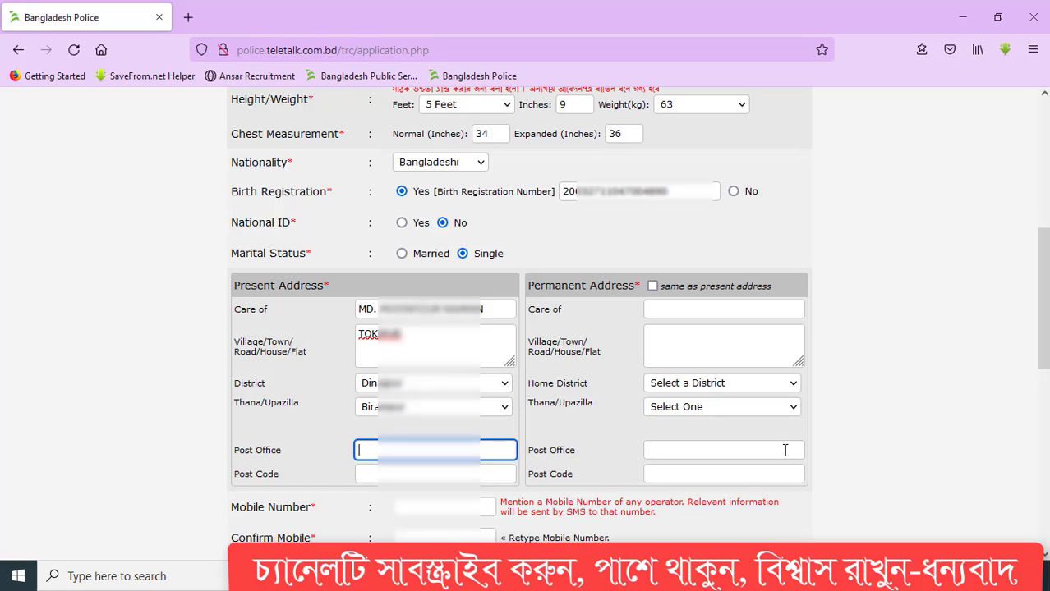
# - Enter the present-address post office and leave the post code blank
pyautogui.write('A')
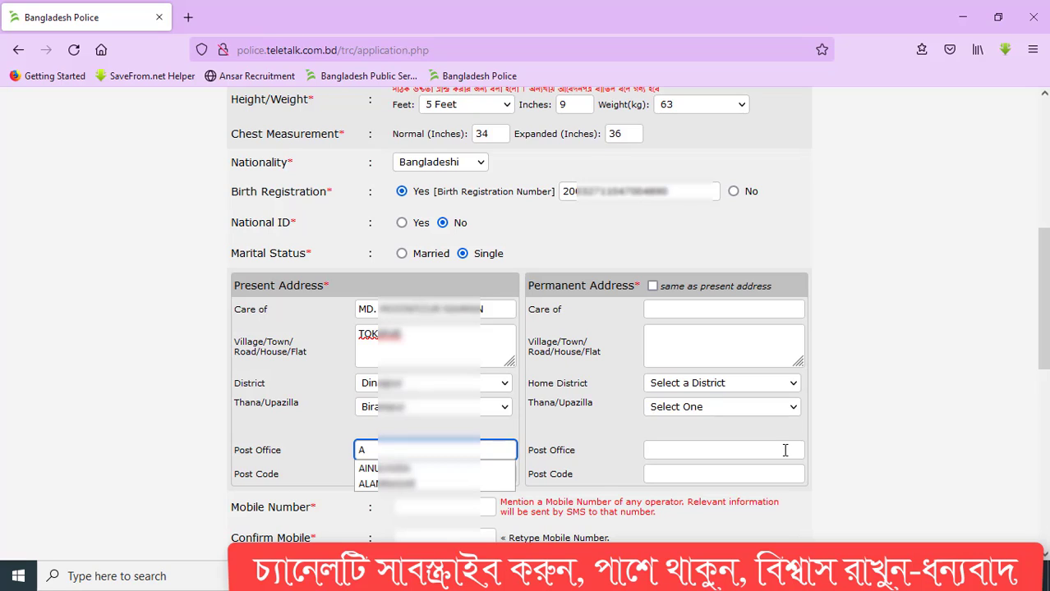
pyautogui.press('BackSpace')
pyautogui.write('E')
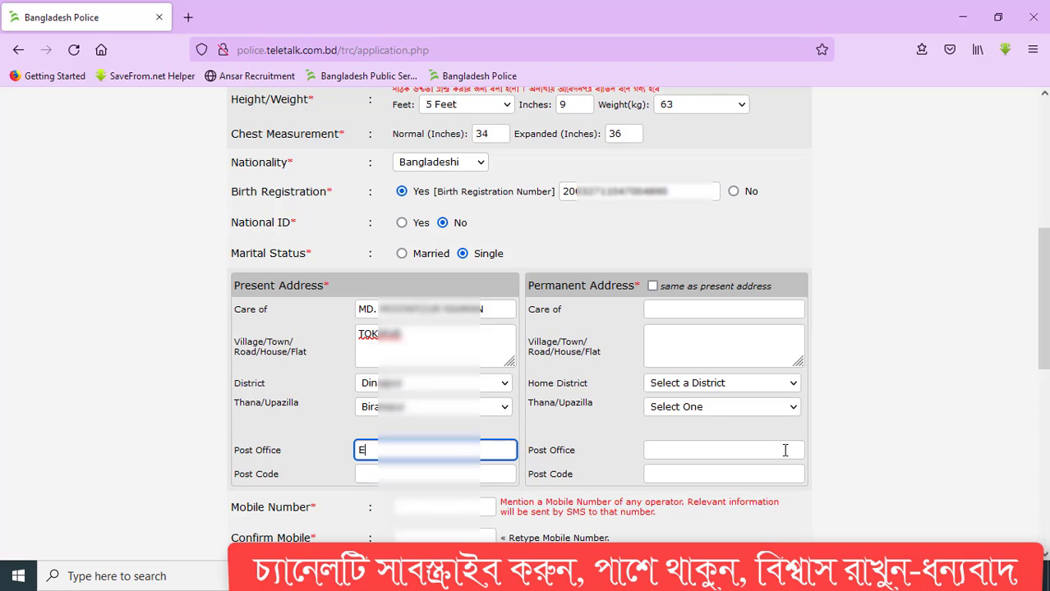
pyautogui.write('KIR')
pyautogui.press('Tab')
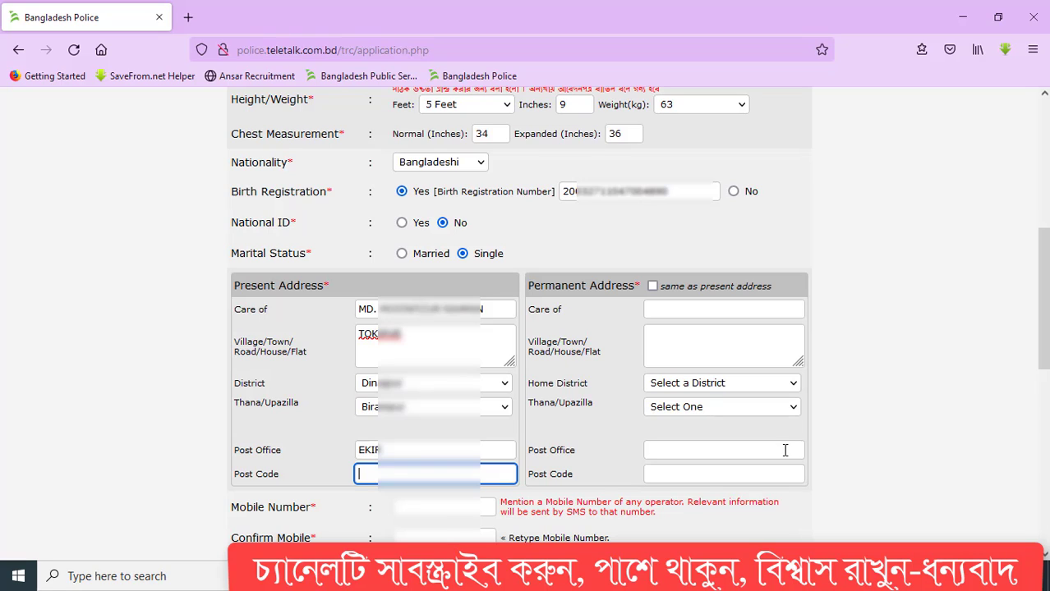
pyautogui.write('52')
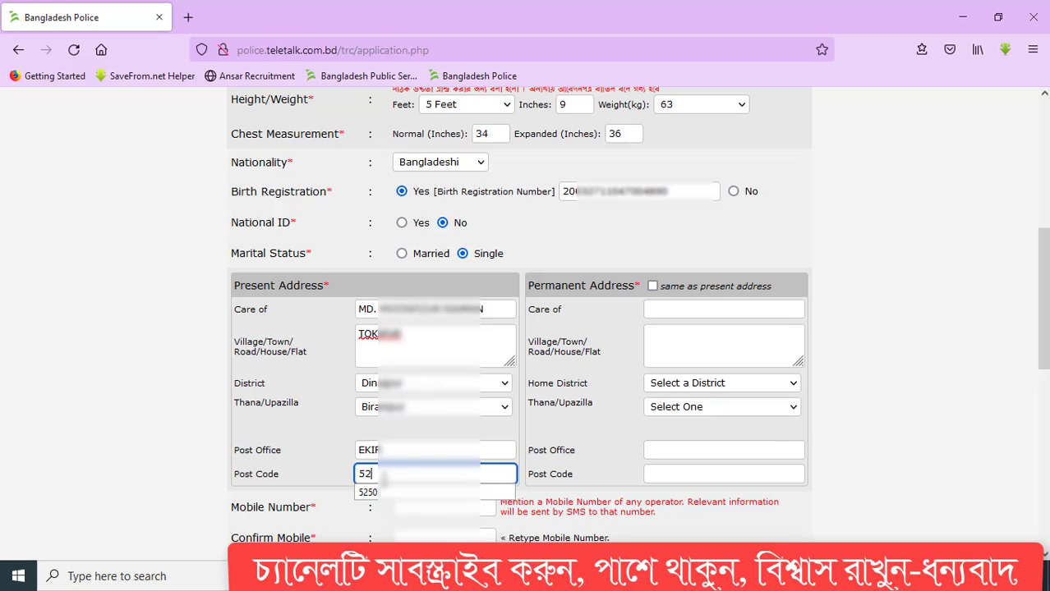
pyautogui.moveTo(384, 477); pyautogui.dragTo(312, 478)
pyautogui.press('BackSpace')
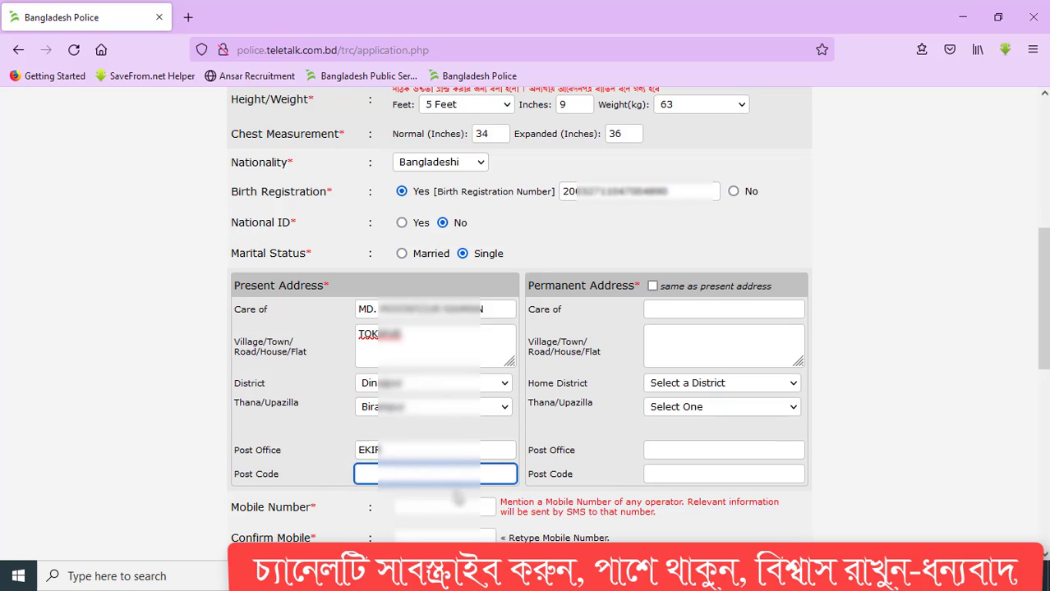
pyautogui.click(436, 507)
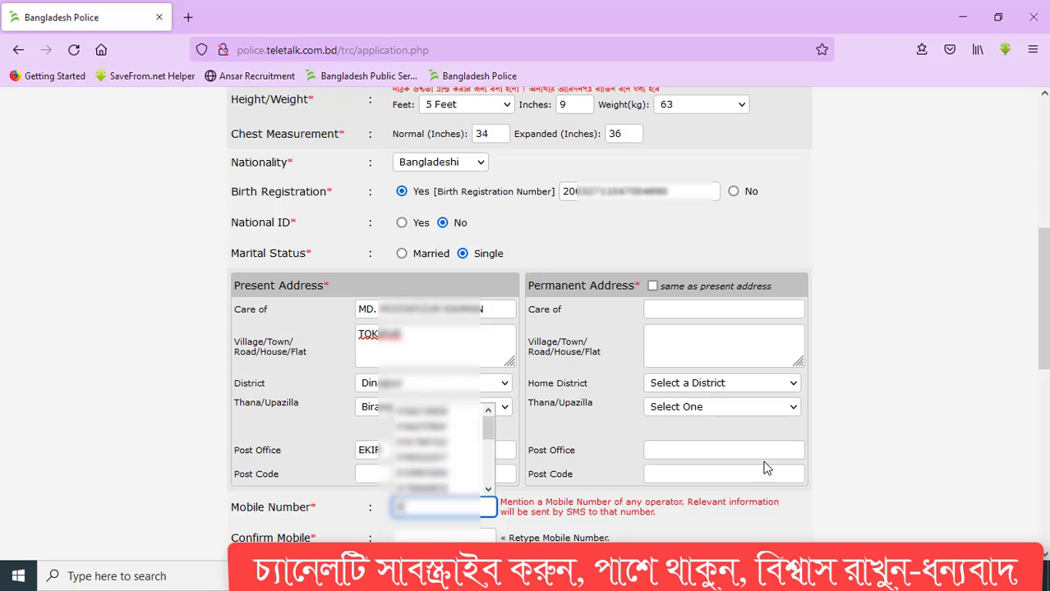
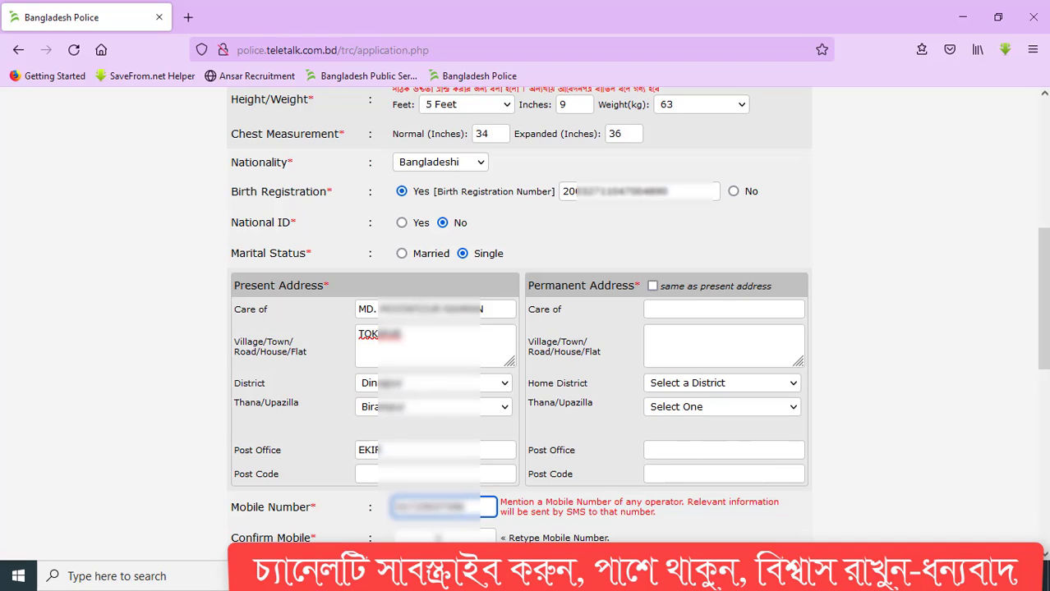
# - Type the mobile number and begin retyping it in the Confirm Mobile field
pyautogui.click(438, 538)
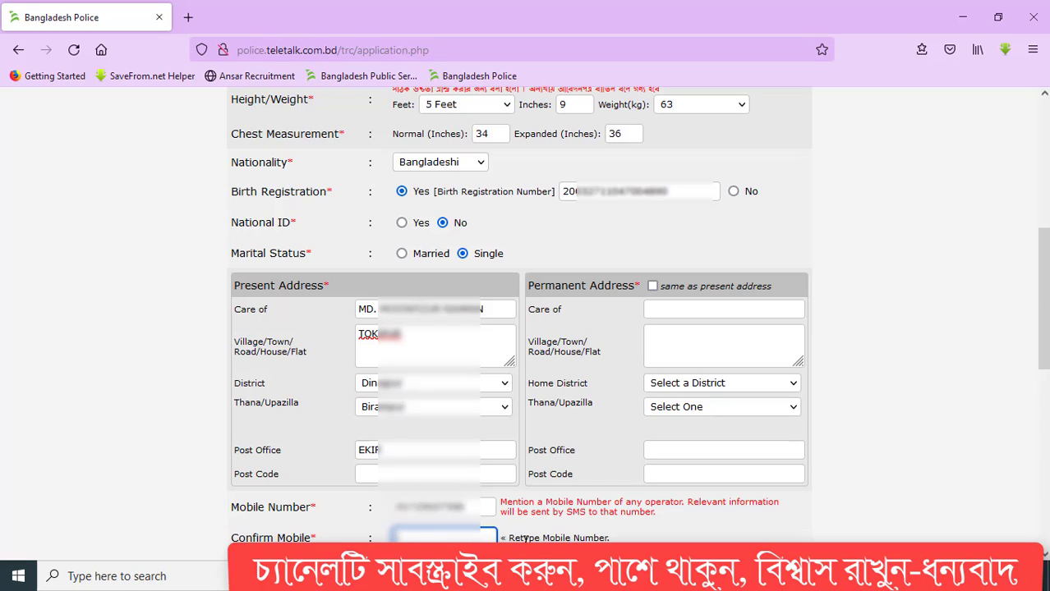
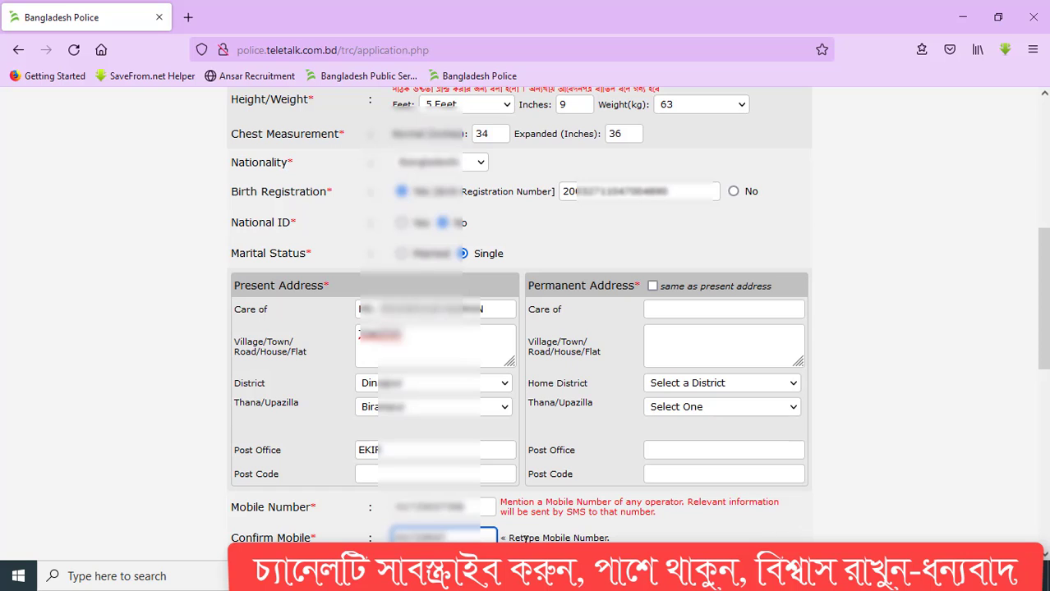
# - Choose the S.S.C. examination and Dinajpur as the education board
pyautogui.click(724, 511)
pyautogui.scroll(-5, 734, 505)
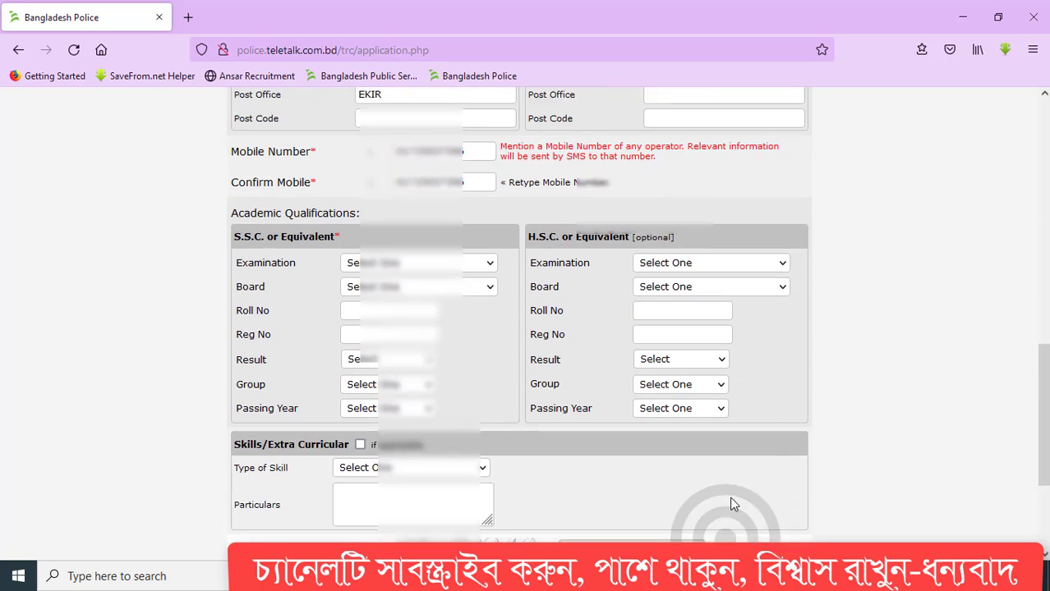
pyautogui.scroll(-1, 734, 504)
pyautogui.scroll(-3, 734, 505)
pyautogui.scroll(2, 673, 476)
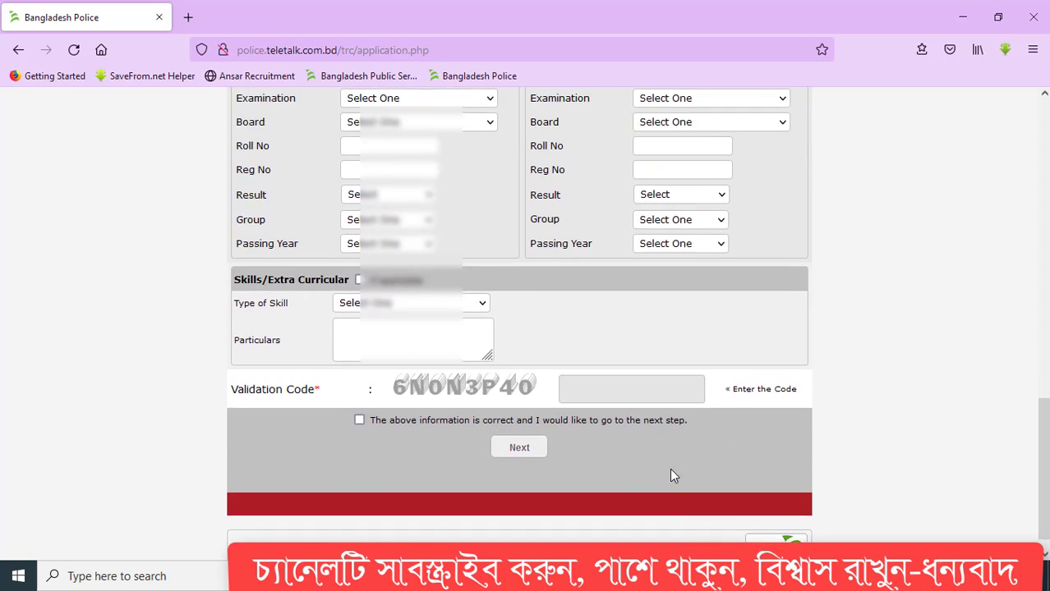
pyautogui.click(411, 153)
pyautogui.click(361, 191)
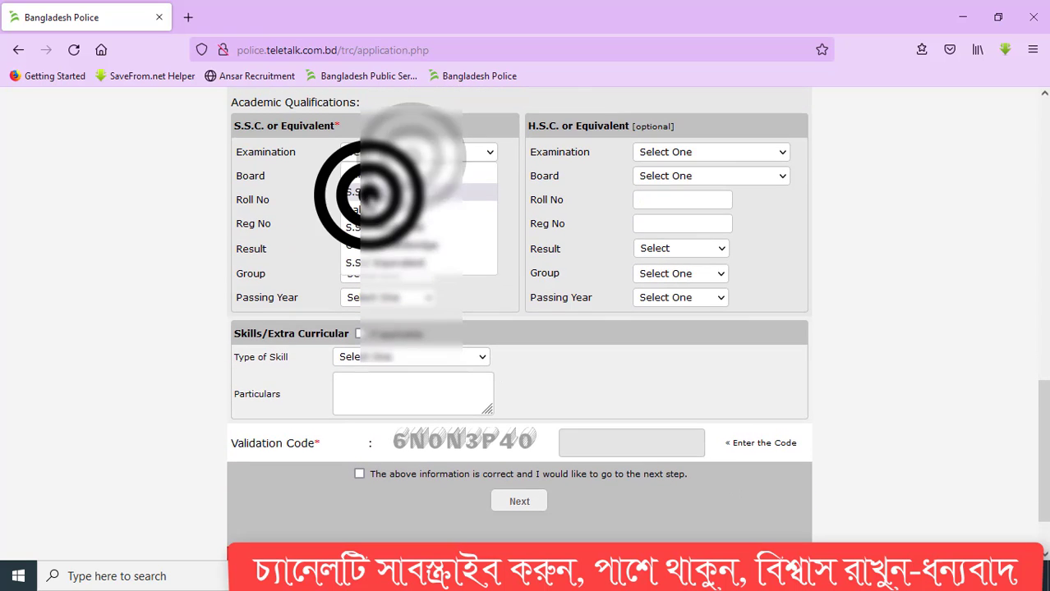
pyautogui.click(380, 175)
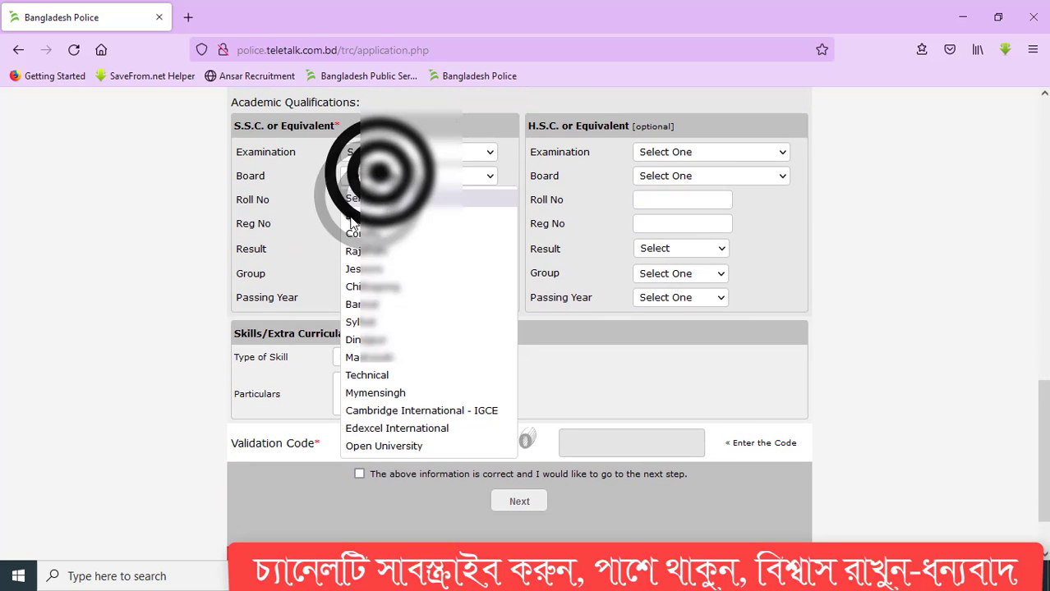
pyautogui.click(369, 340)
# - Enter the S.S.C. roll and registration numbers
pyautogui.click(386, 199)
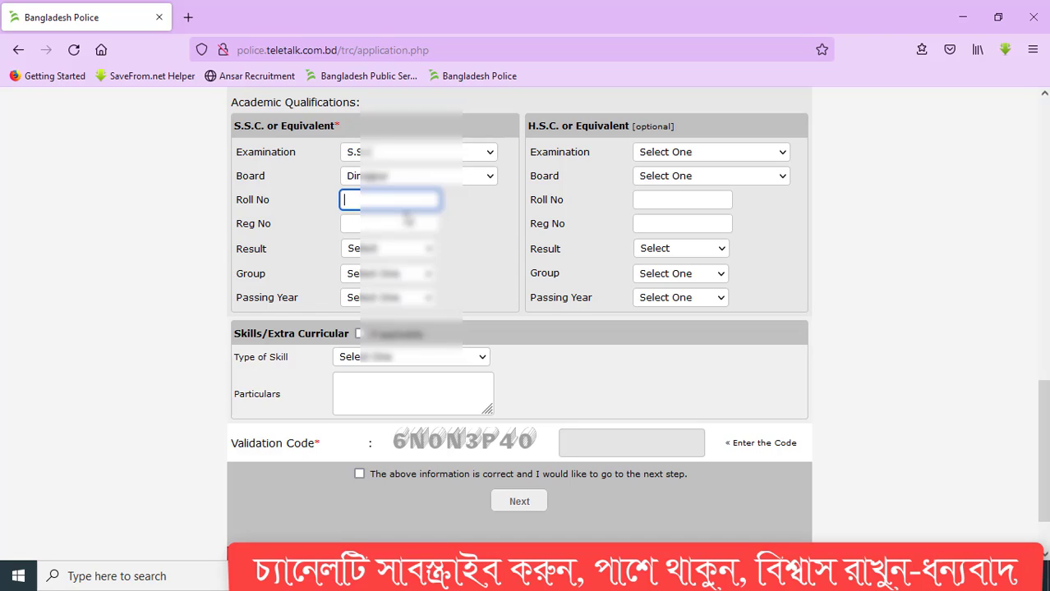
pyautogui.click(364, 223)
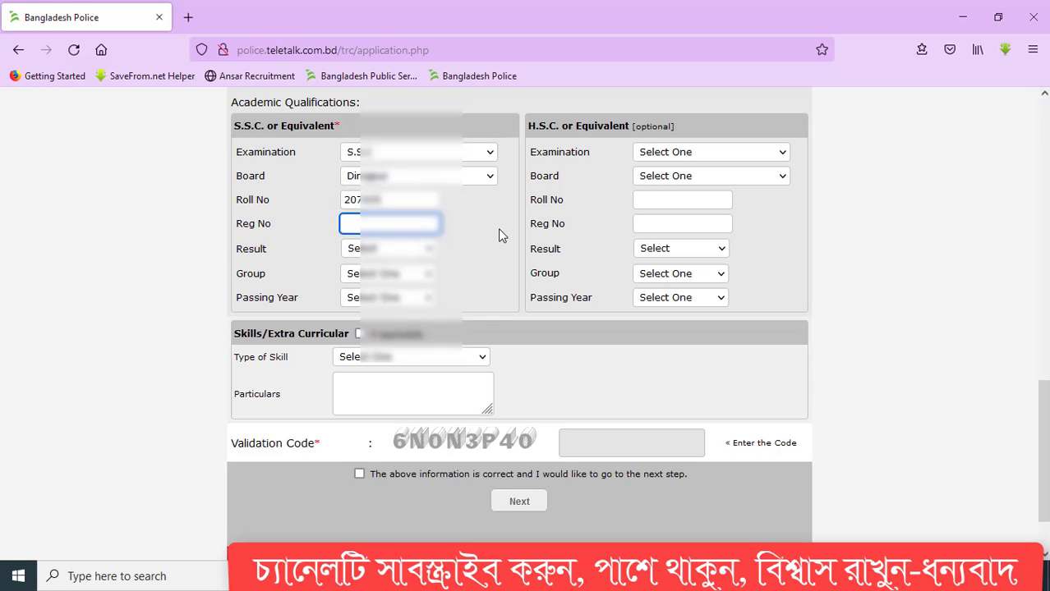
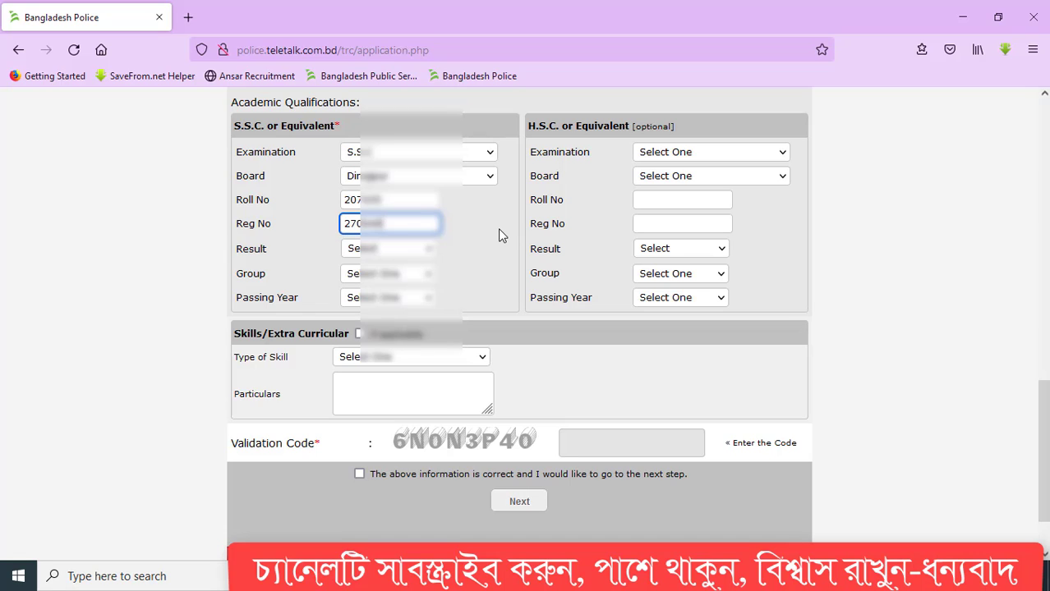
# - Set the S.S.C. result to GPA with a score of 4.2
pyautogui.click(374, 248)
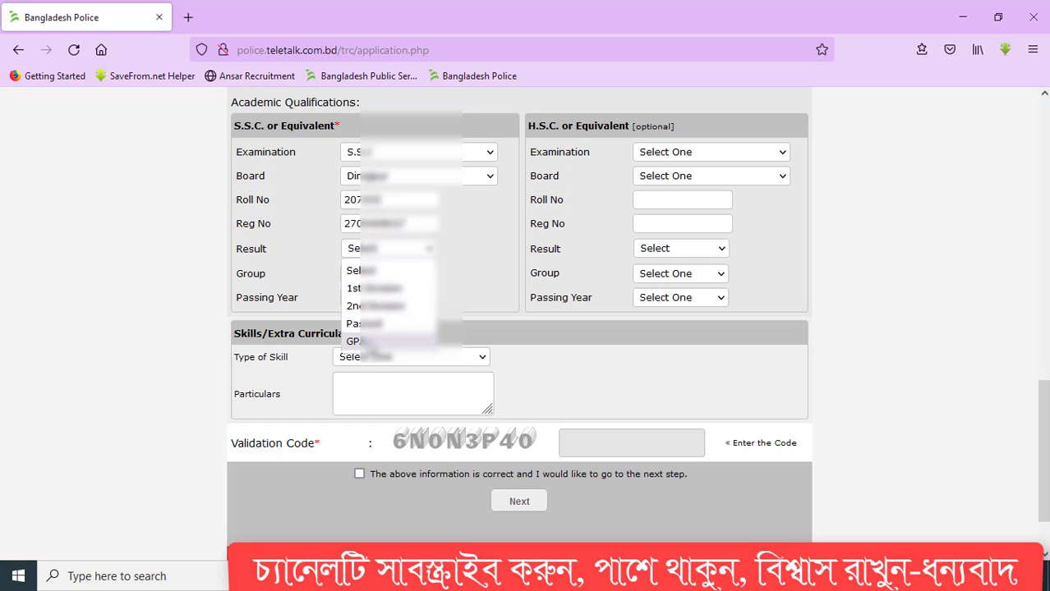
pyautogui.click(355, 341)
pyautogui.click(454, 248)
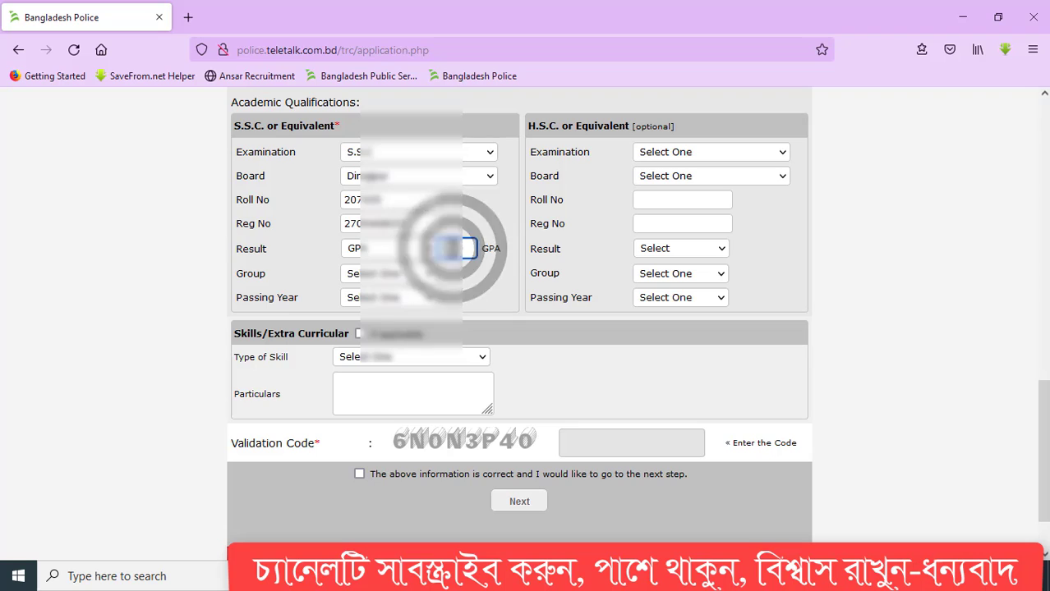
pyautogui.write('4.')
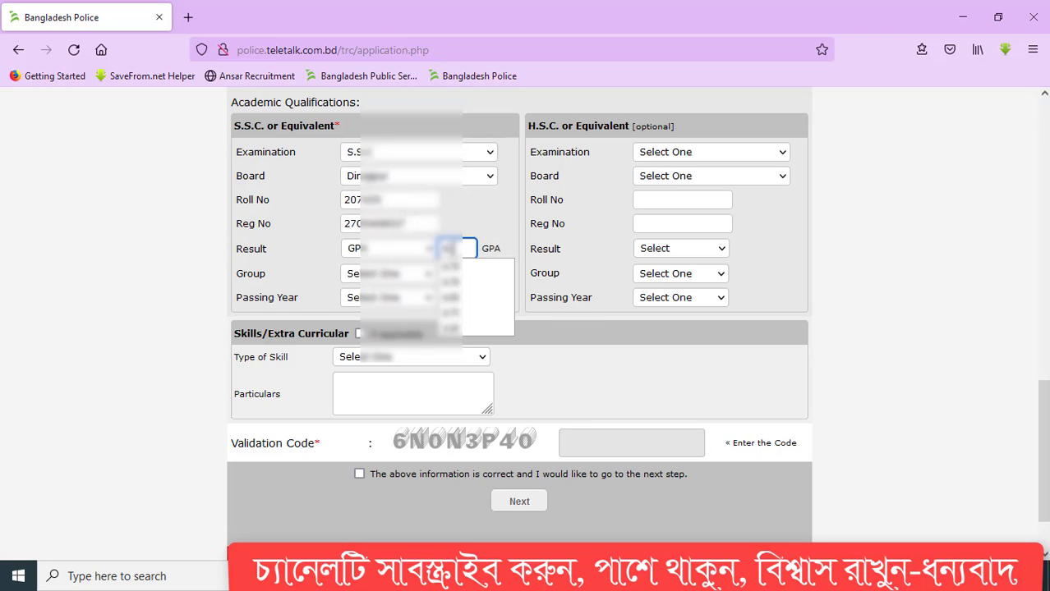
pyautogui.write('2')
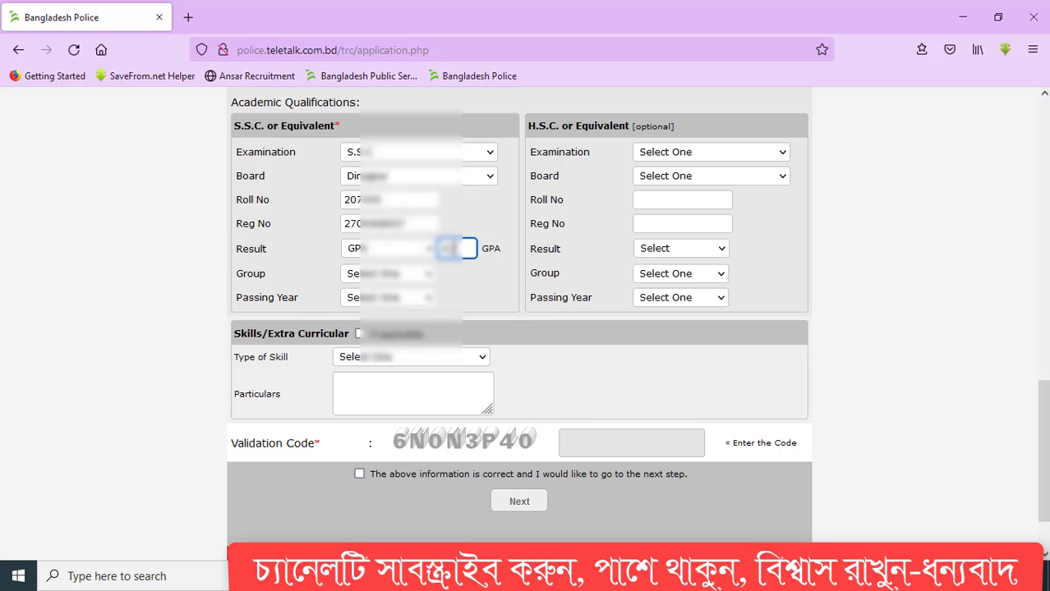
pyautogui.click(369, 273)
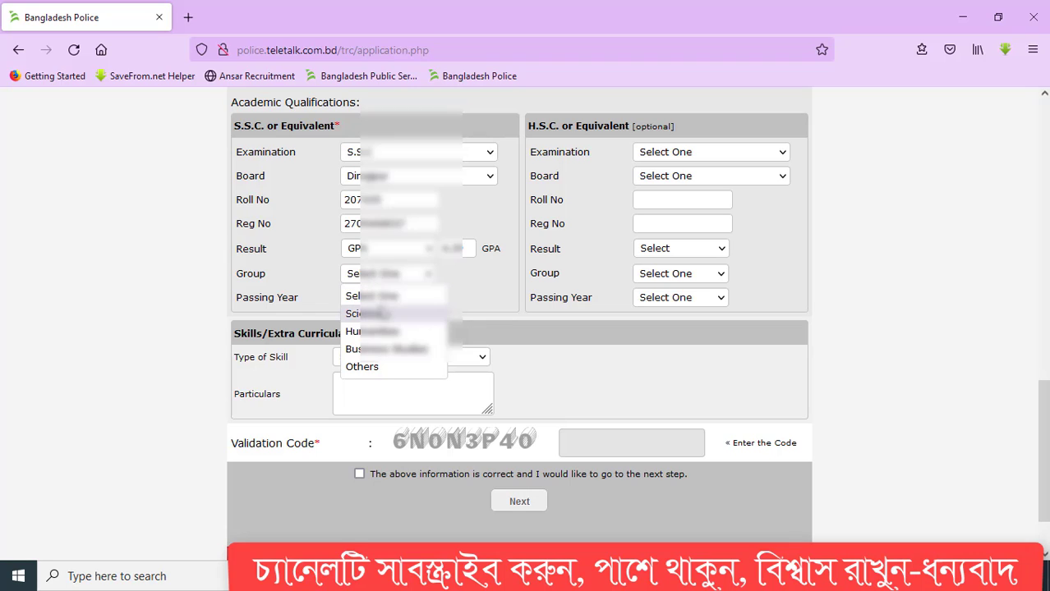
# - Set the S.S.C. examination to S.S.C Vocational and the group to Science
pyautogui.click(499, 202)
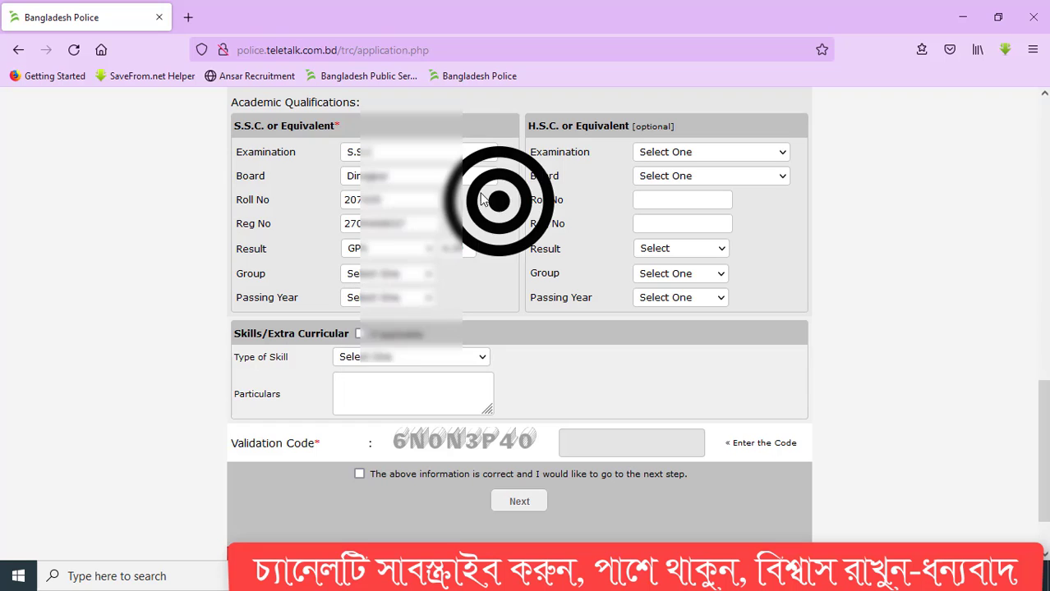
pyautogui.click(435, 152)
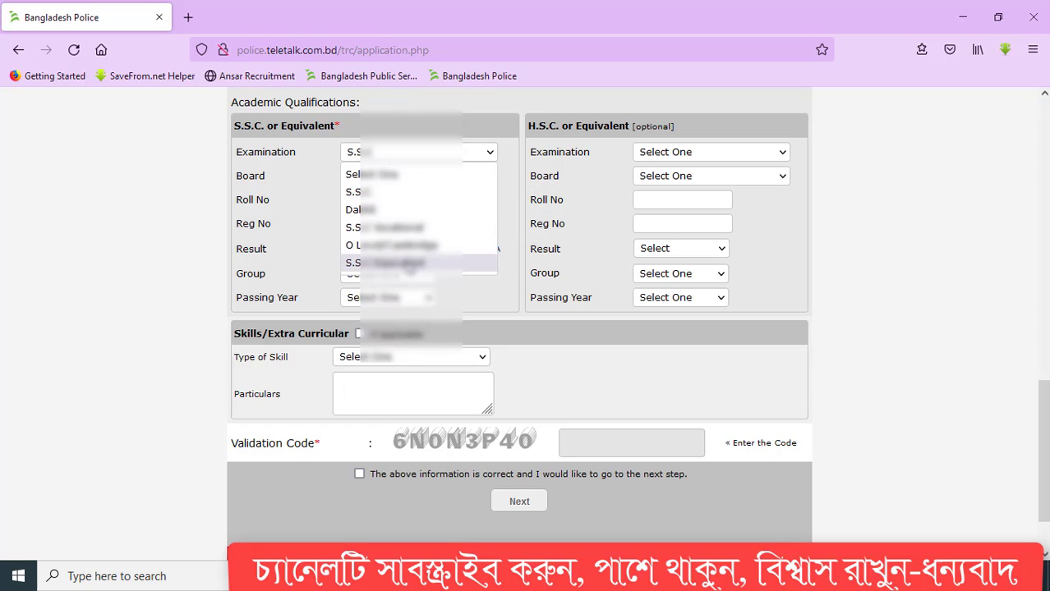
pyautogui.click(380, 225)
pyautogui.click(390, 275)
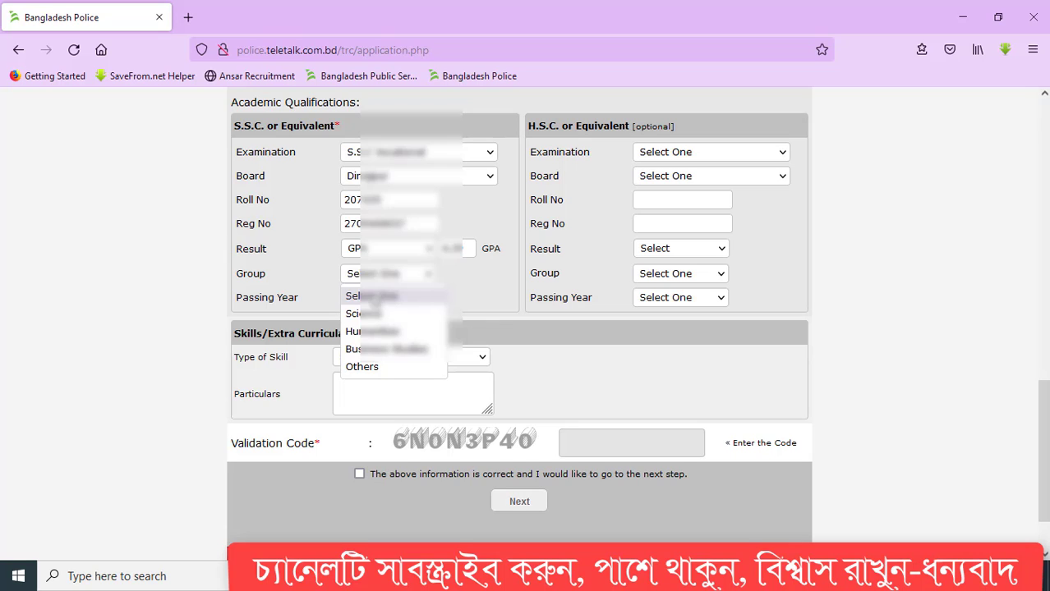
pyautogui.click(351, 314)
# - Set the S.S.C. passing year to 2020
pyautogui.click(372, 299)
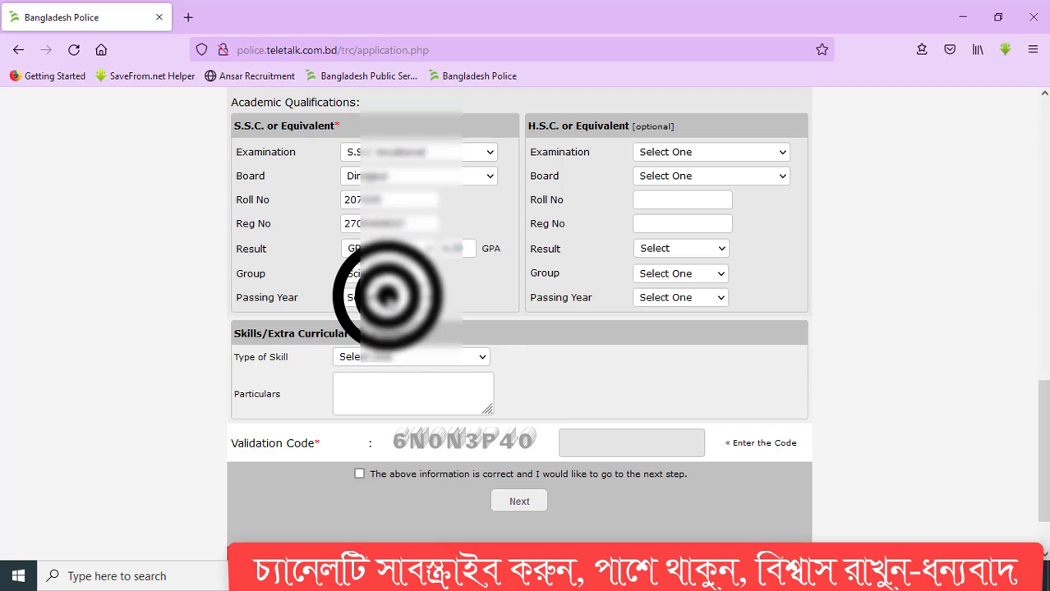
pyautogui.scroll(-3, 349, 505)
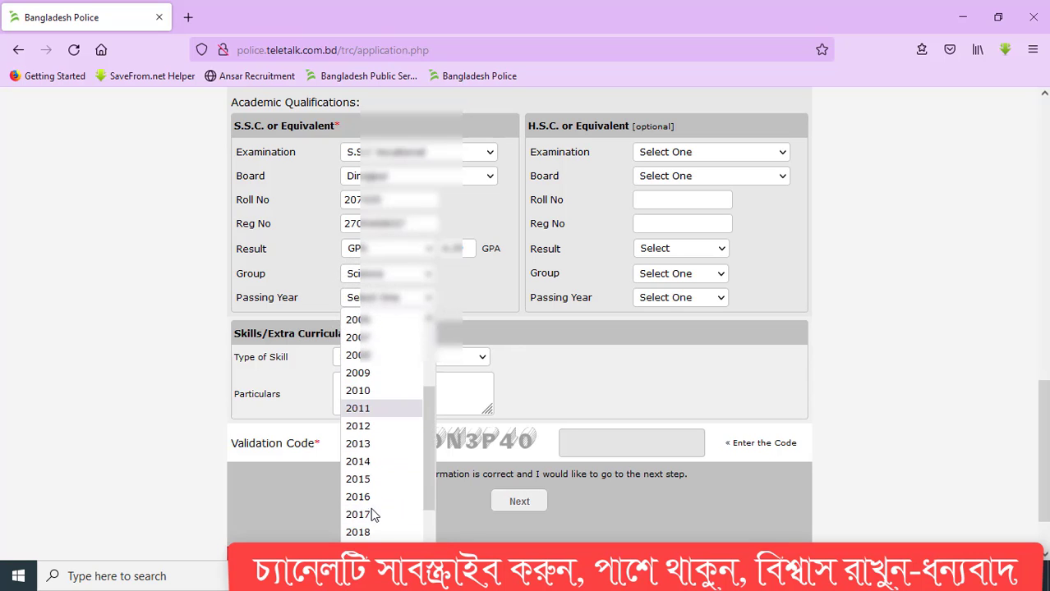
pyautogui.click(372, 530)
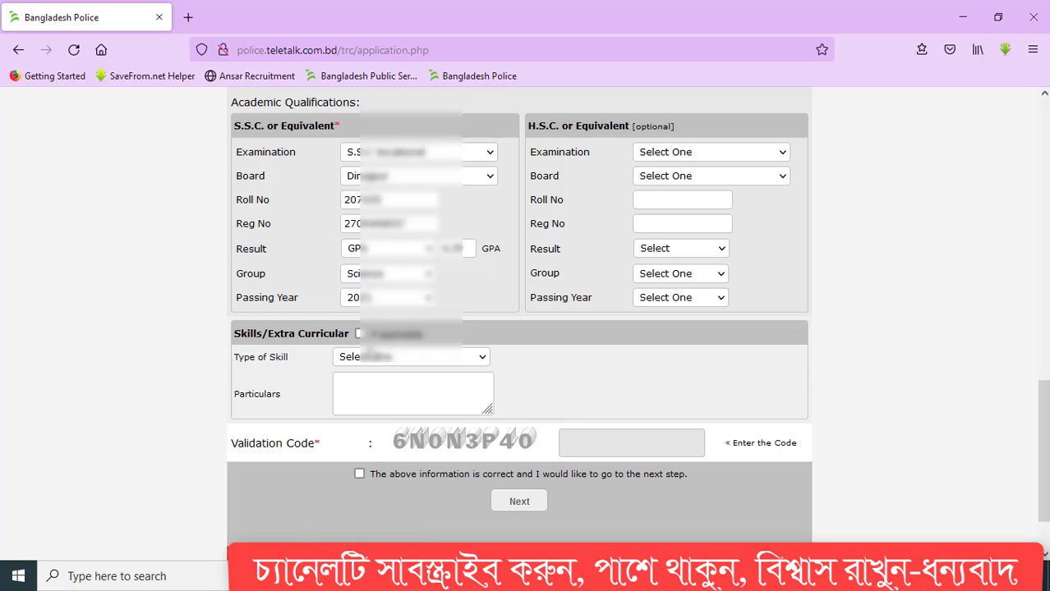
pyautogui.click(399, 298)
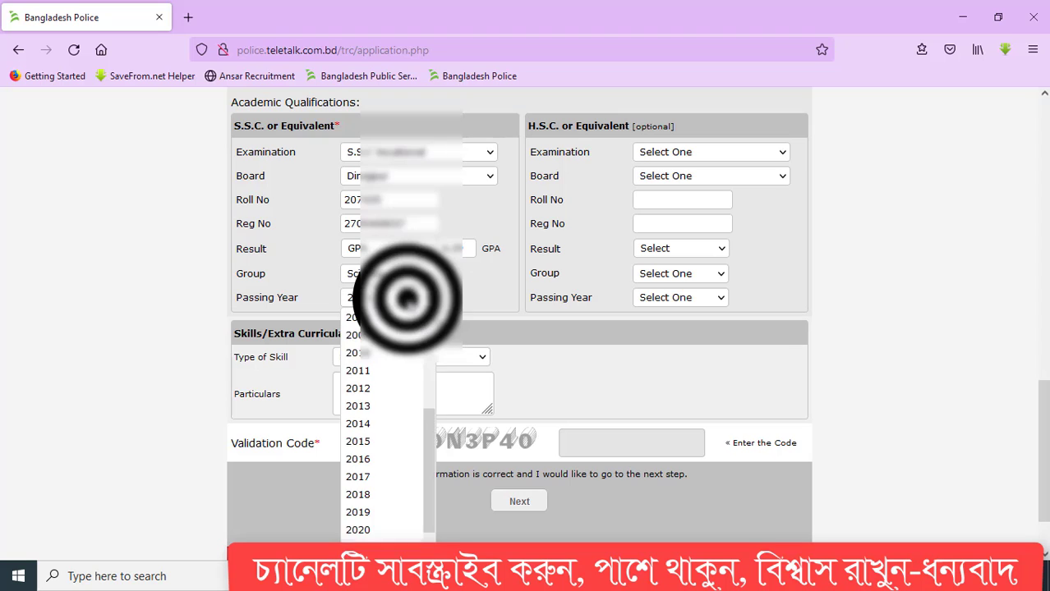
pyautogui.click(366, 530)
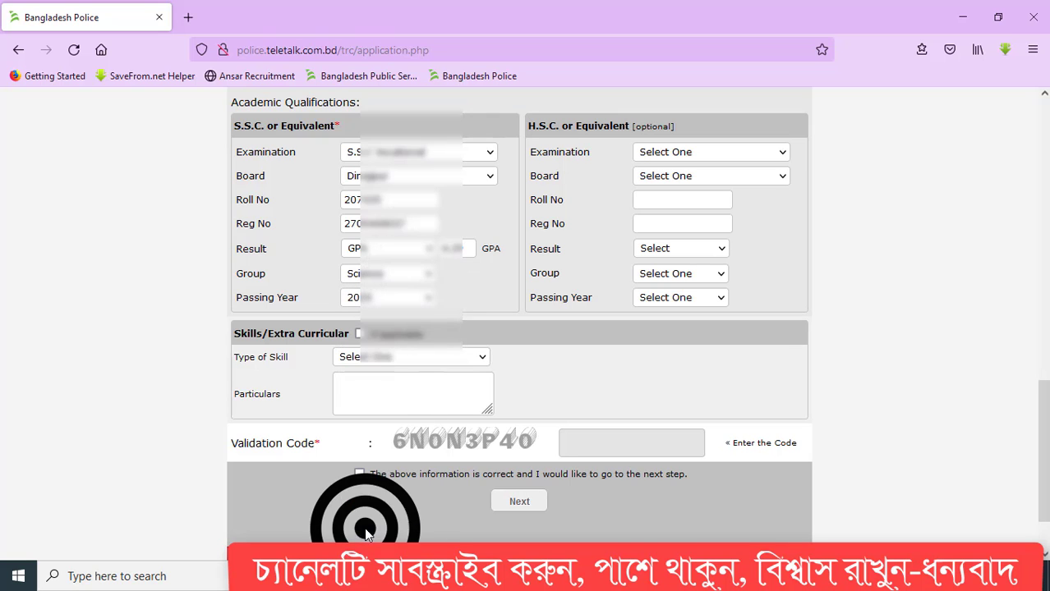
pyautogui.click(397, 357)
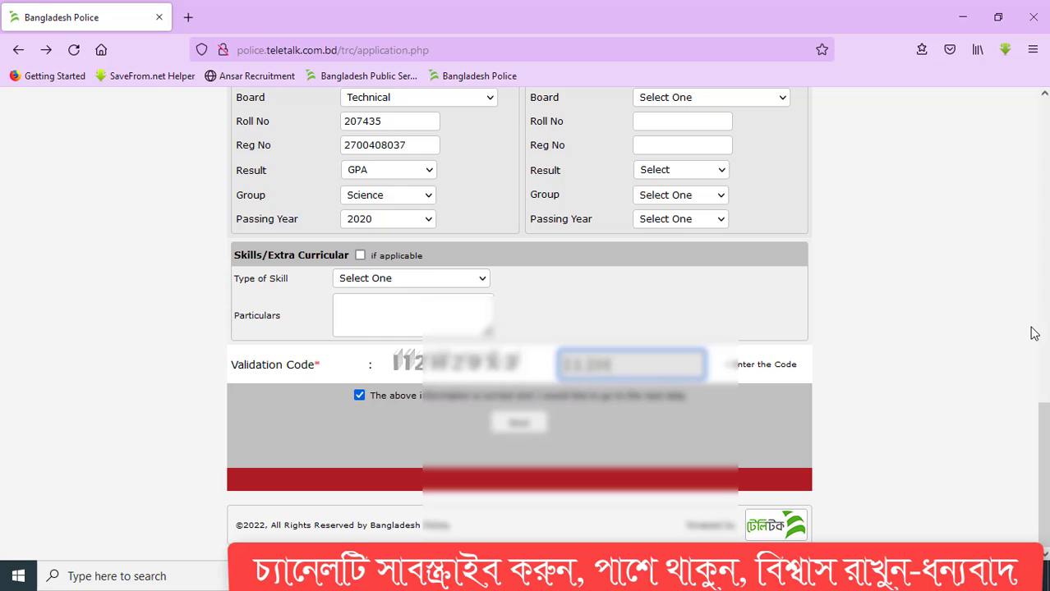
# - Enter the validation code and proceed to the application preview
pyautogui.write('Z9X3')
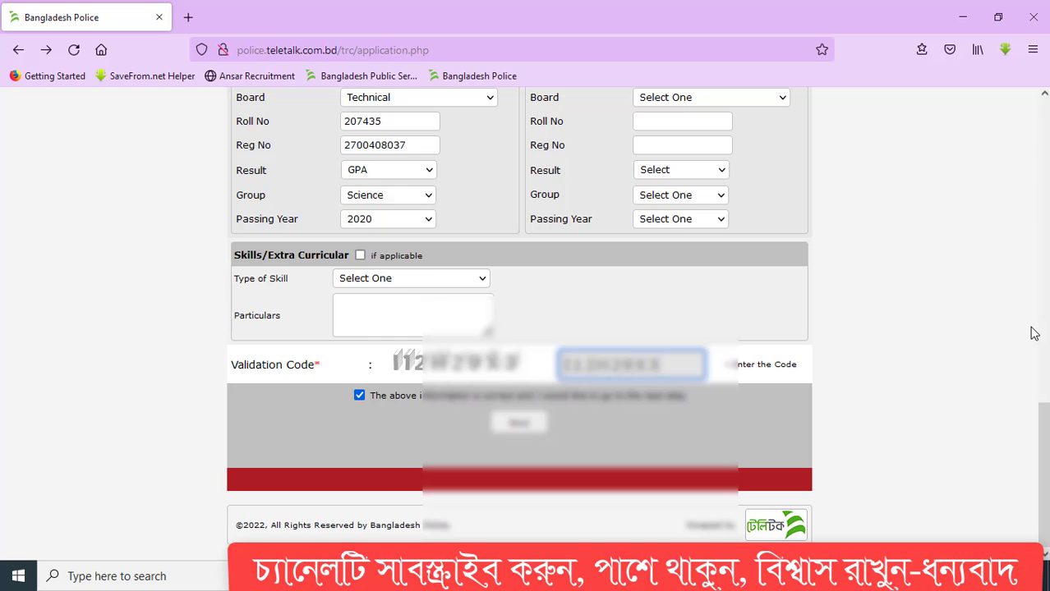
pyautogui.click(516, 422)
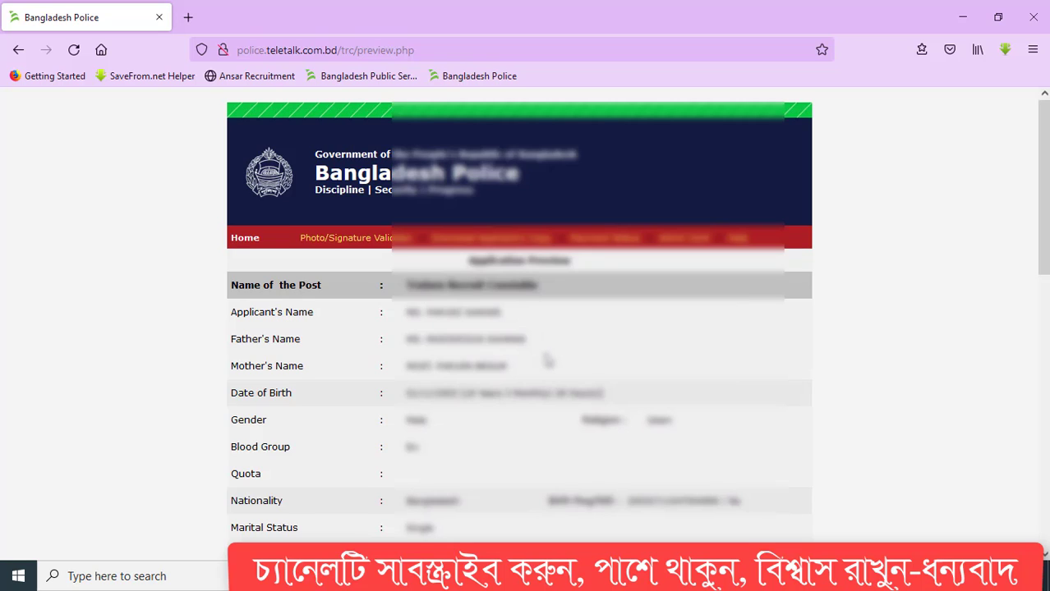
pyautogui.scroll(-4, 547, 358)
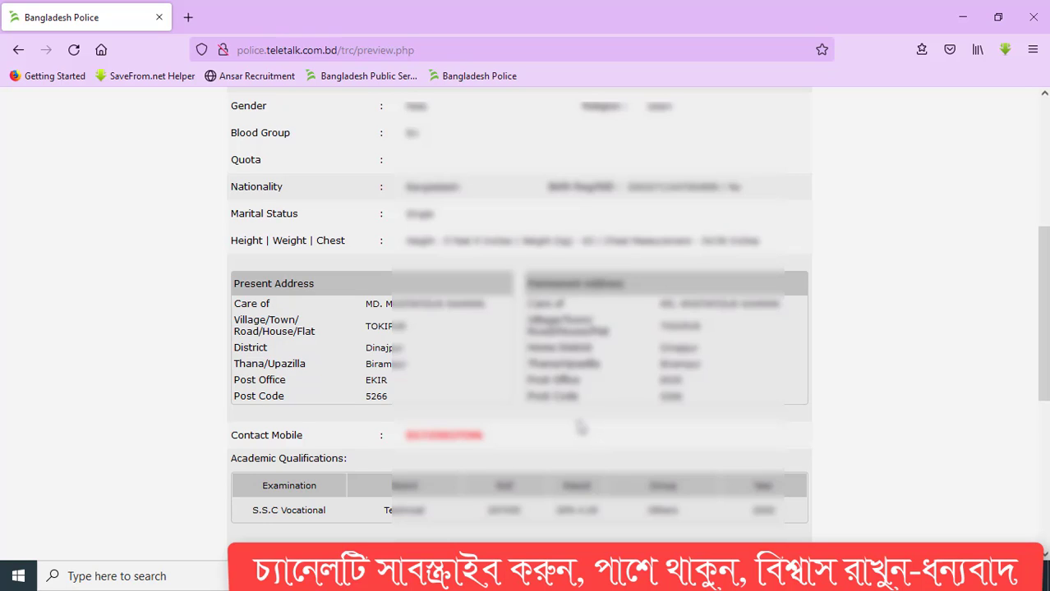
pyautogui.scroll(-4, 580, 427)
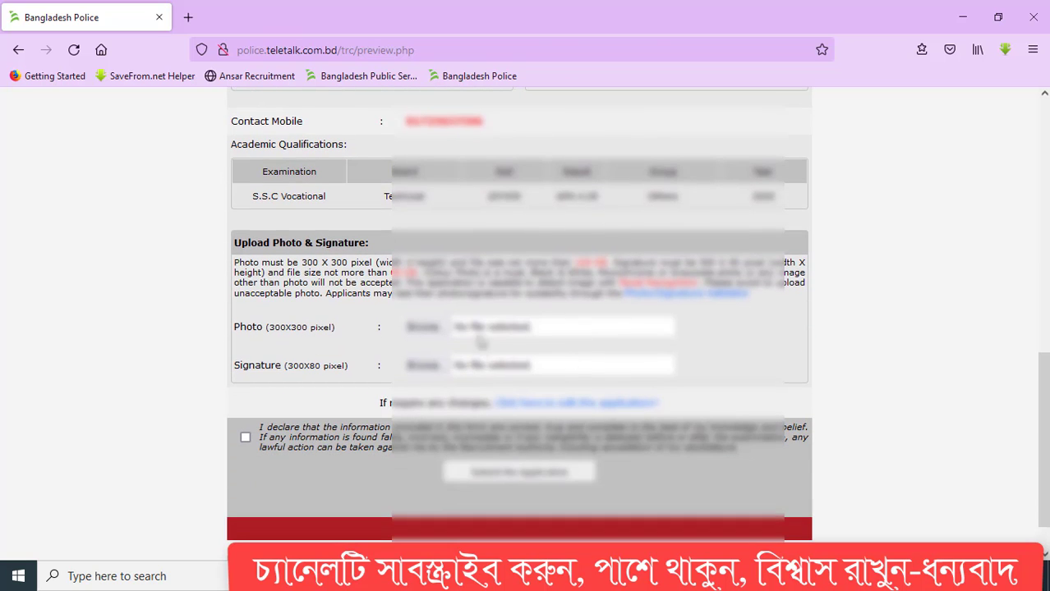
# - Attach the UJJJ image as the applicant's photo
pyautogui.click(423, 327)
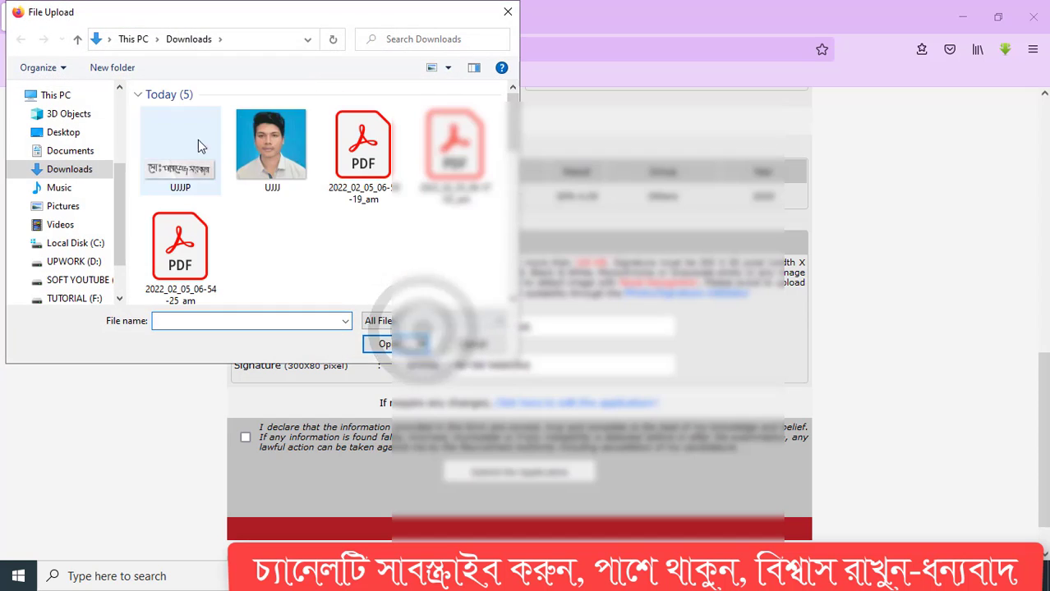
pyautogui.click(273, 151)
pyautogui.click(379, 345)
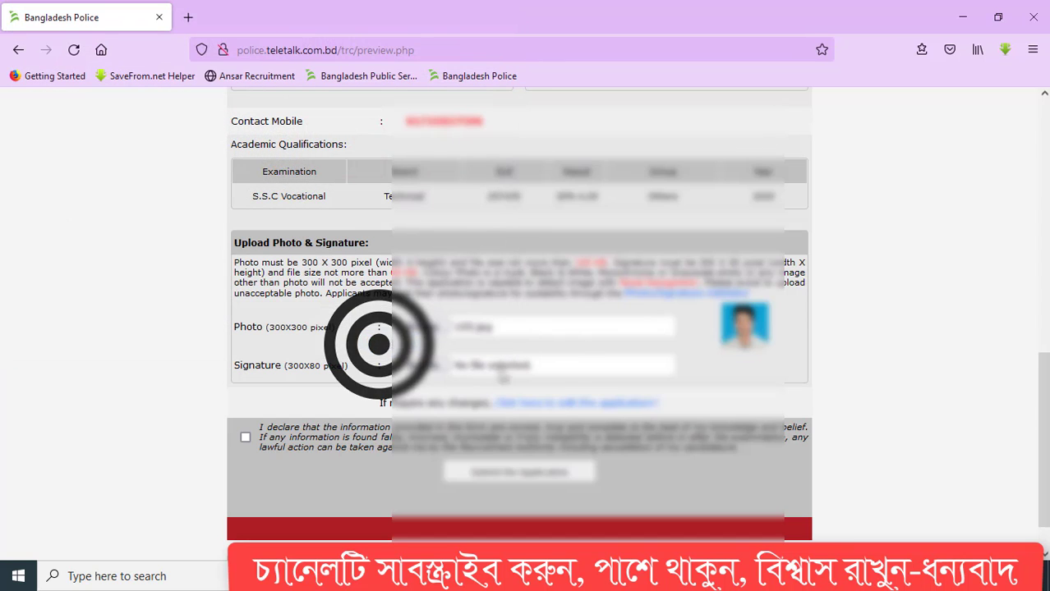
# - Attach the UJJJP signature image and accept the declaration
pyautogui.click(379, 345)
pyautogui.click(194, 179)
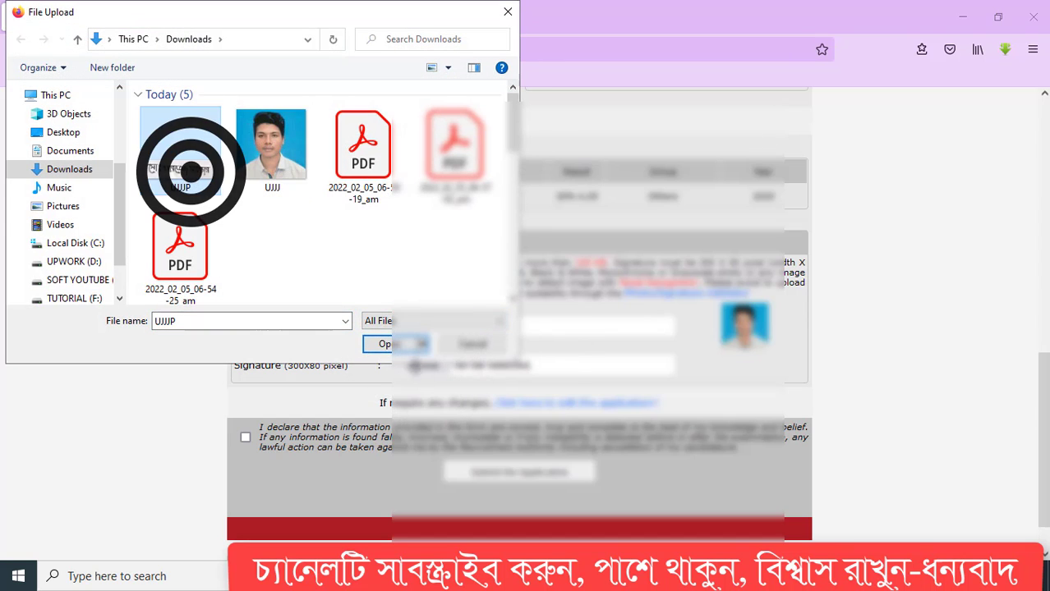
pyautogui.click(382, 344)
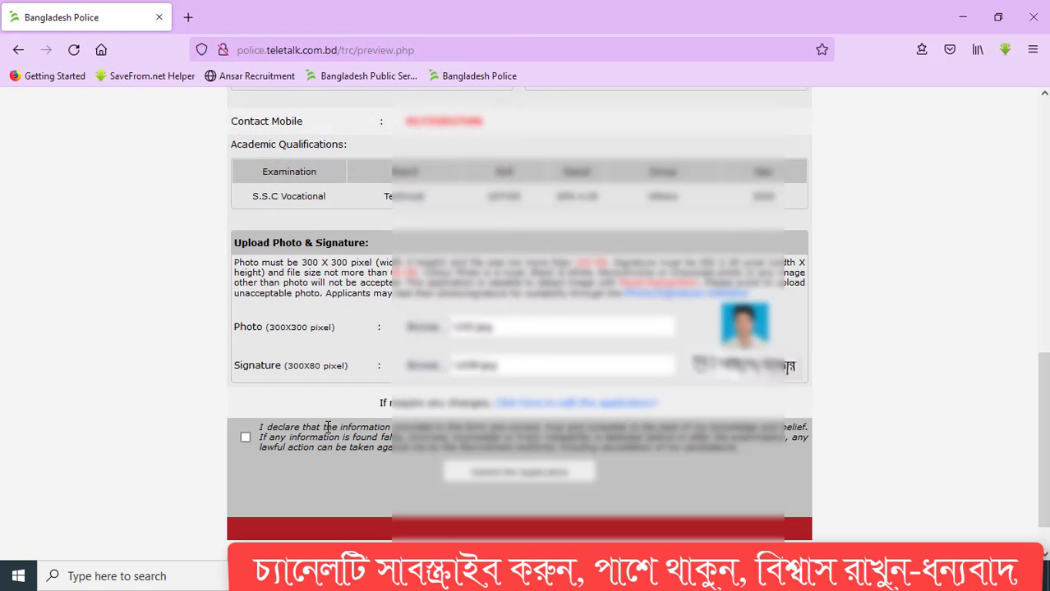
pyautogui.click(245, 437)
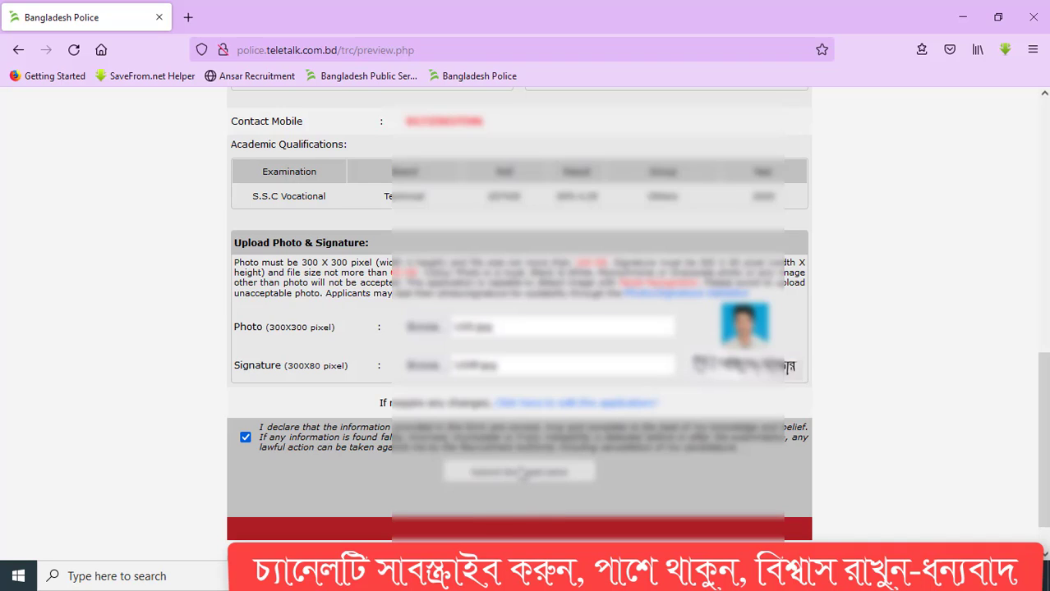
# - Submit the application and save the applicant's copy page to disk as a PDF
pyautogui.click(519, 471)
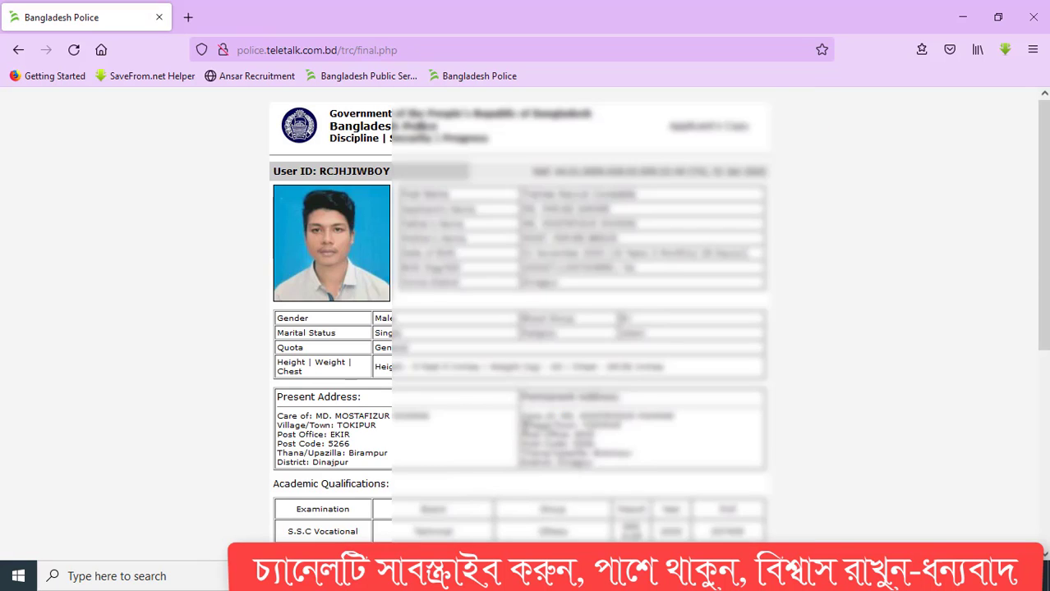
pyautogui.scroll(-4, 524, 425)
pyautogui.click(519, 520)
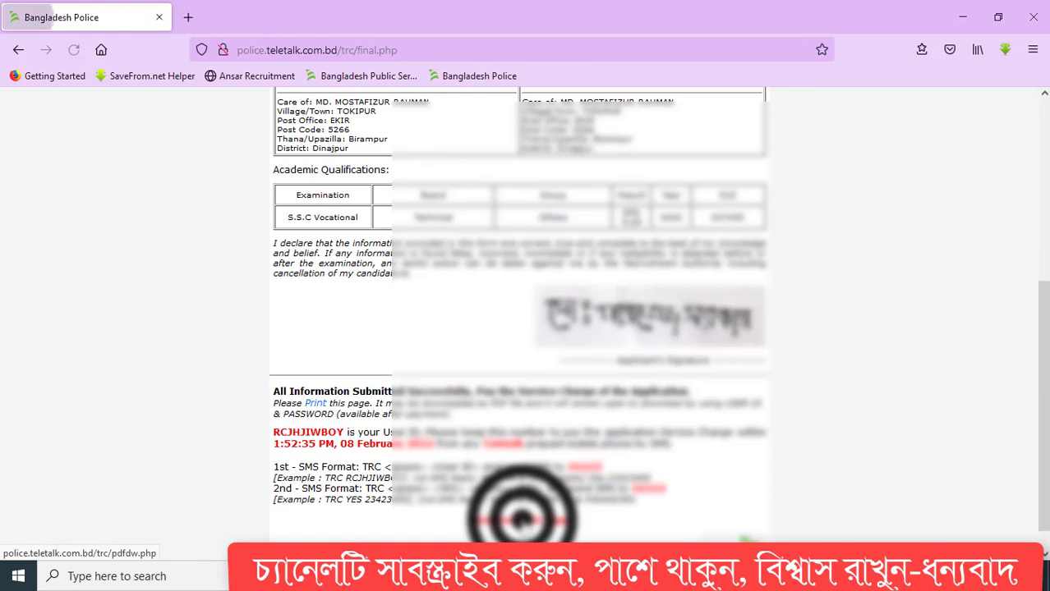
pyautogui.click(419, 325)
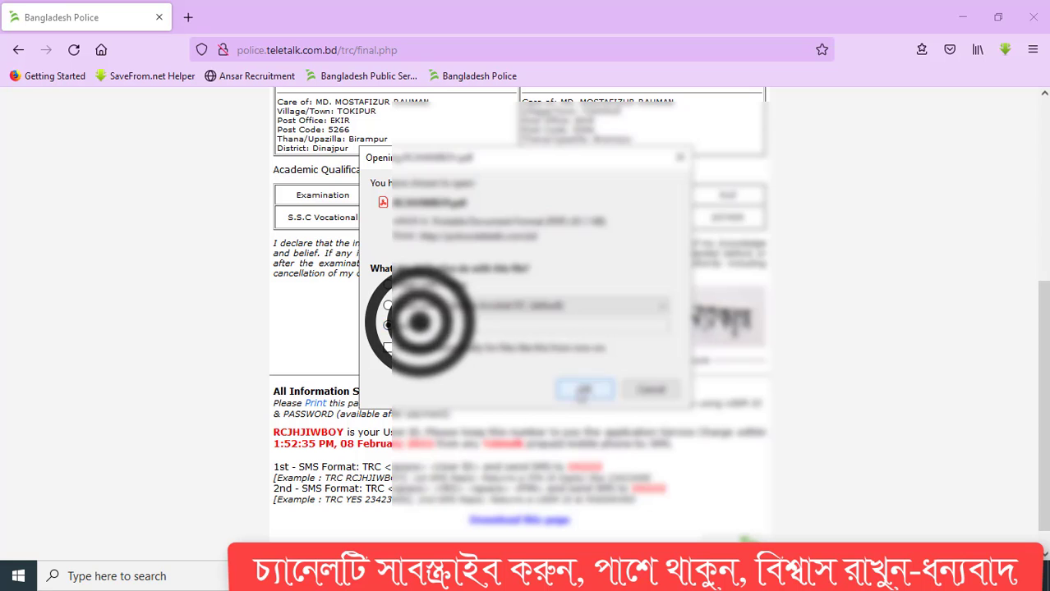
pyautogui.click(579, 388)
pyautogui.click(1011, 477)
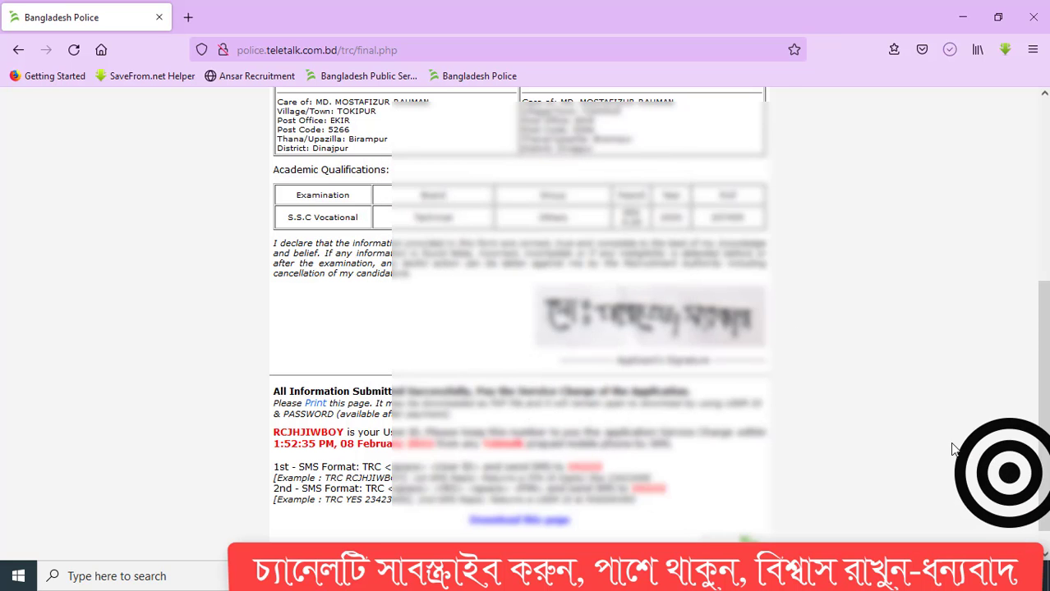